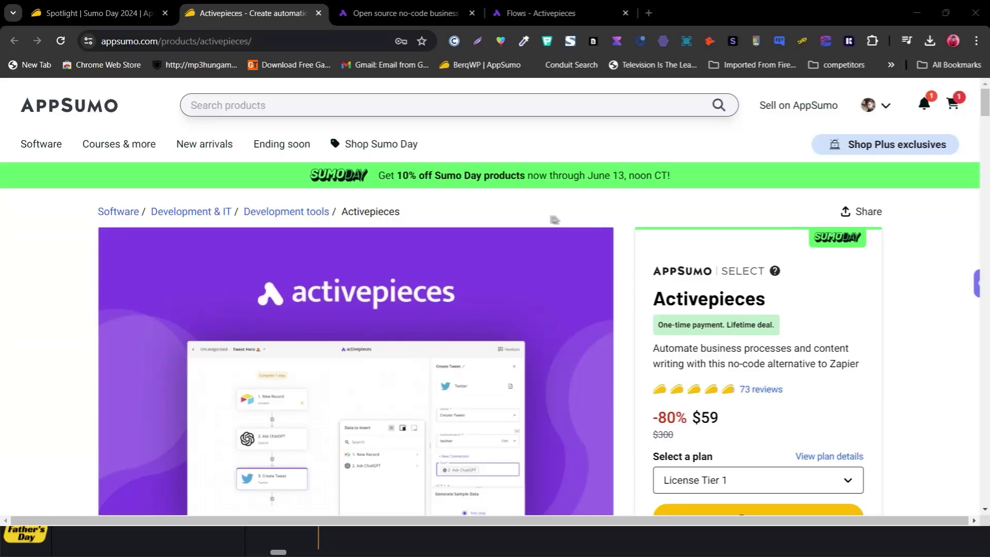
Step: Scroll the AppSumo deal page and highlight the Sumo Day discount offer
{"action": "scroll", "coordinate": [685, 247], "scroll_direction": "down", "scroll_amount": 10}
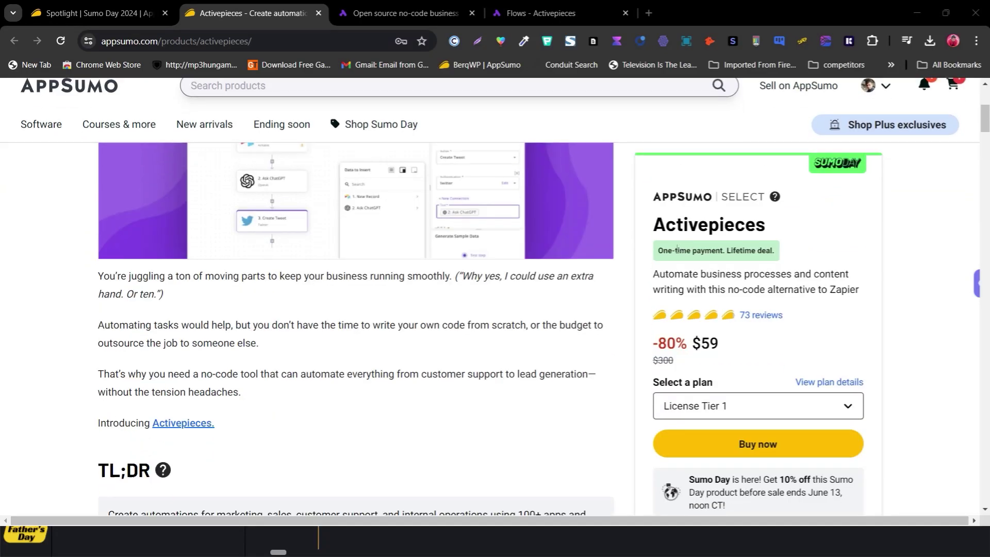
{"action": "scroll", "coordinate": [628, 268], "scroll_direction": "down", "scroll_amount": 2}
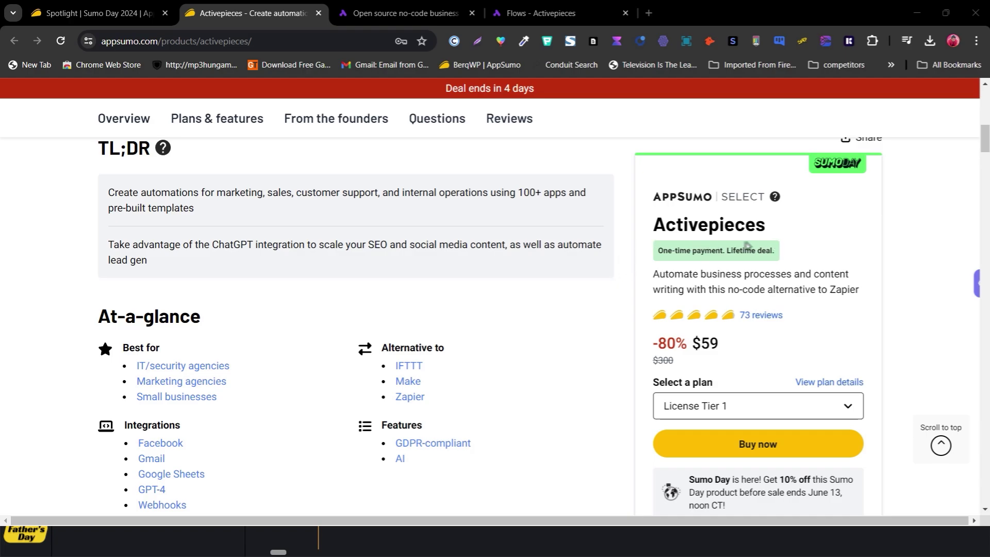
{"action": "scroll", "coordinate": [534, 276], "scroll_direction": "up", "scroll_amount": 6}
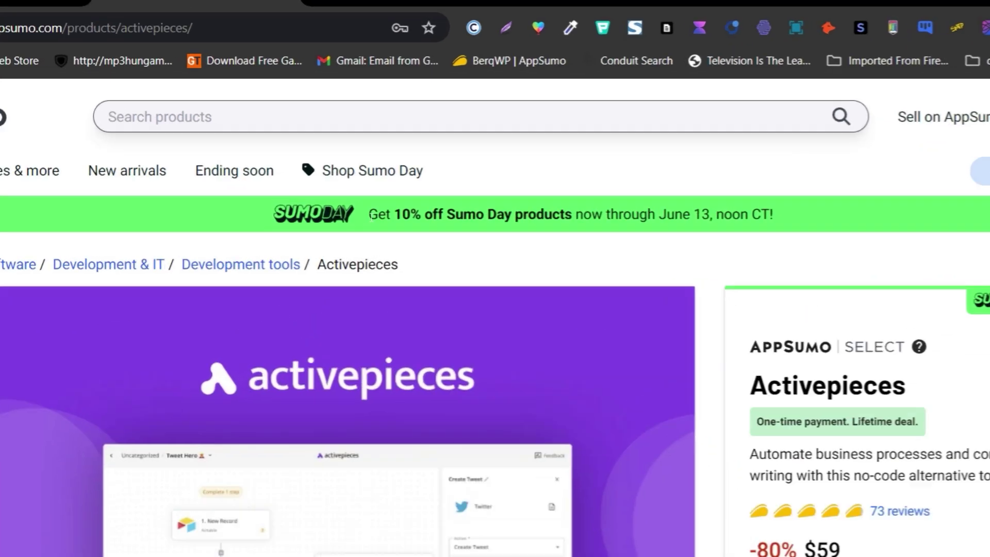
{"action": "left_click_drag", "start_coordinate": [378, 176], "coordinate": [486, 182]}
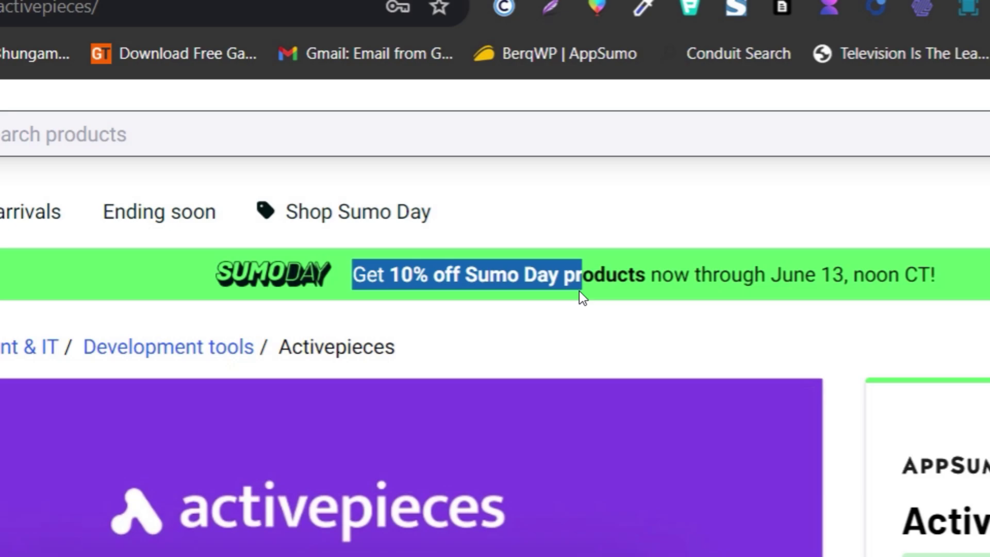
{"action": "left_click_drag", "start_coordinate": [580, 292], "coordinate": [647, 298]}
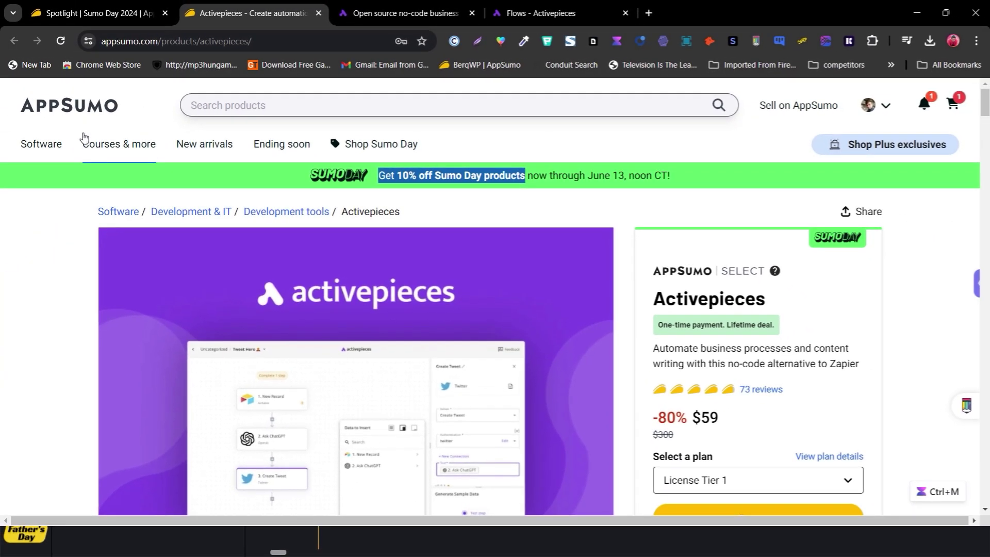
{"action": "scroll", "coordinate": [634, 289], "scroll_direction": "down", "scroll_amount": 8}
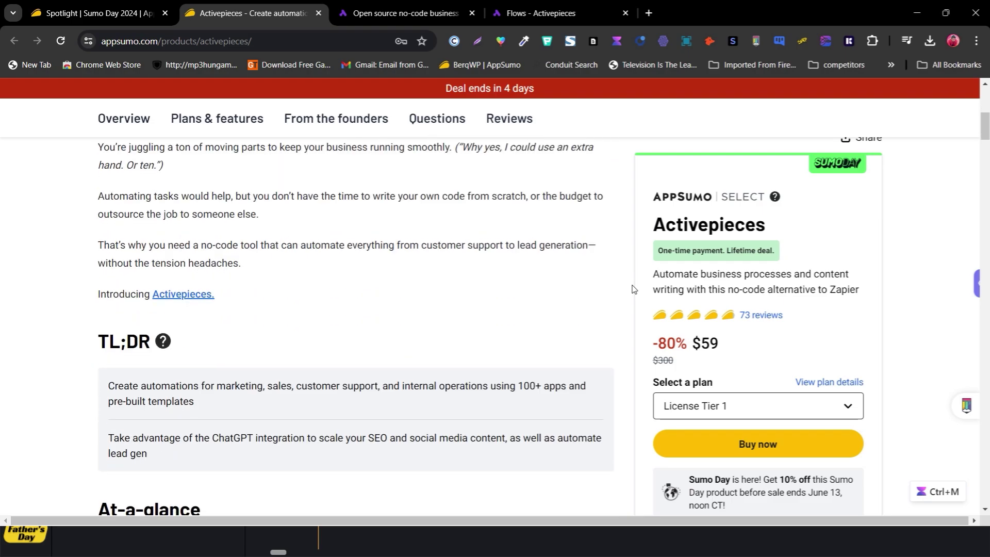
{"action": "scroll", "coordinate": [618, 297], "scroll_direction": "down", "scroll_amount": 3}
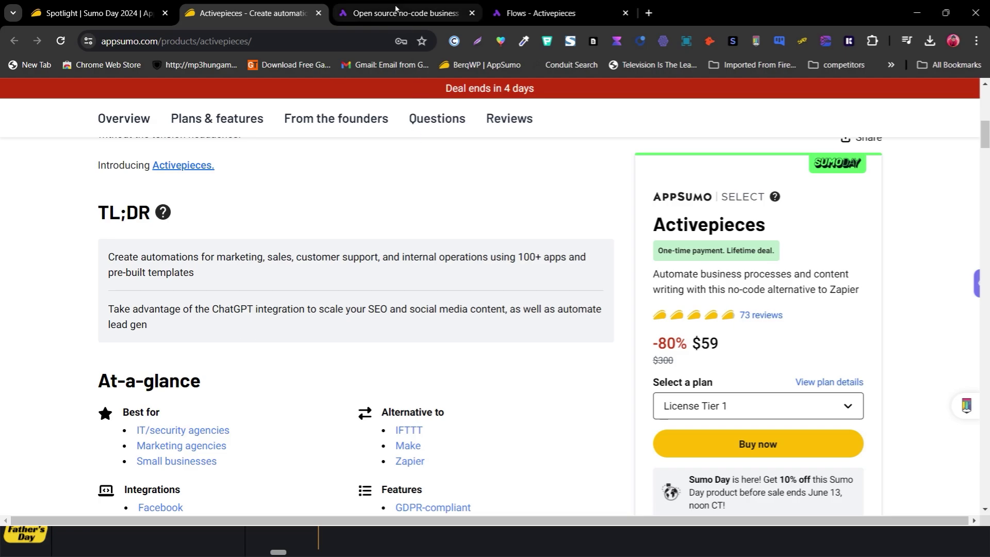
Step: Browse the New Flow template gallery from the Activepieces flows list, then close it
{"action": "left_click", "coordinate": [397, 11]}
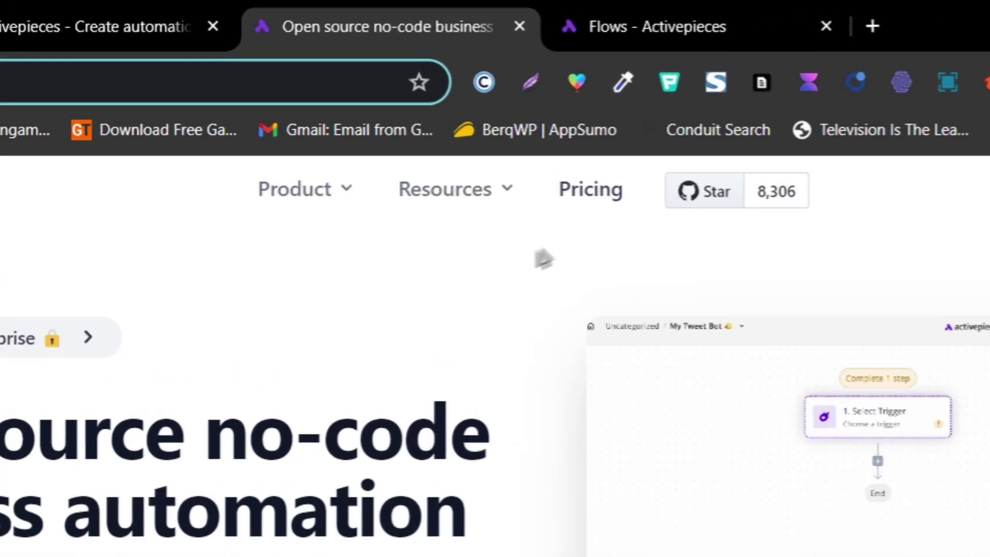
{"action": "left_click", "coordinate": [752, 16]}
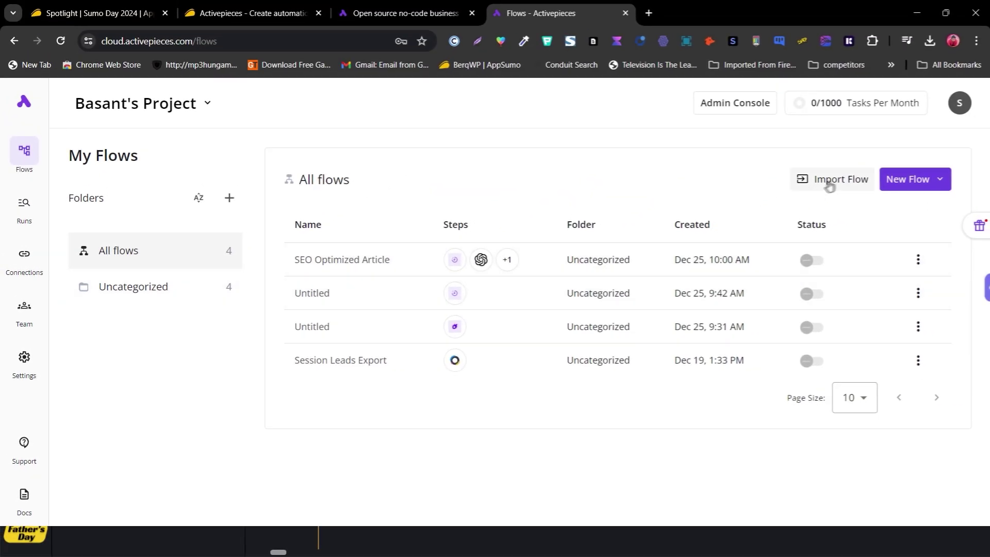
{"action": "left_click", "coordinate": [873, 188]}
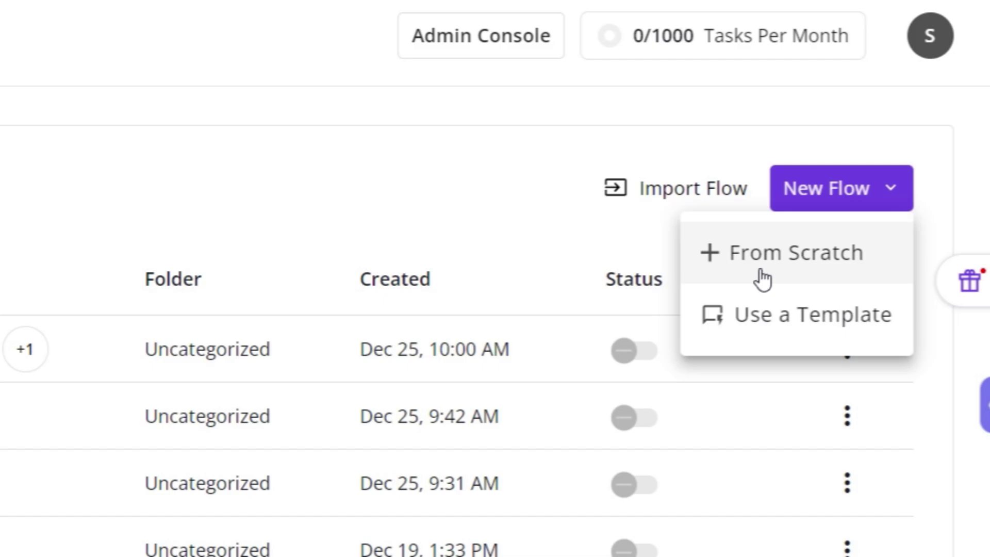
{"action": "left_click", "coordinate": [769, 330]}
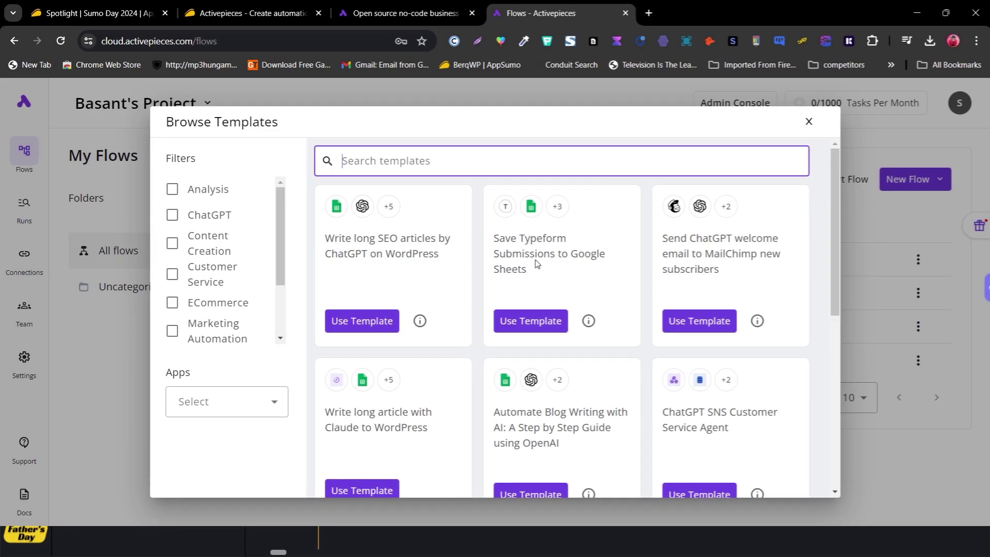
{"action": "scroll", "coordinate": [446, 292], "scroll_direction": "down", "scroll_amount": 3}
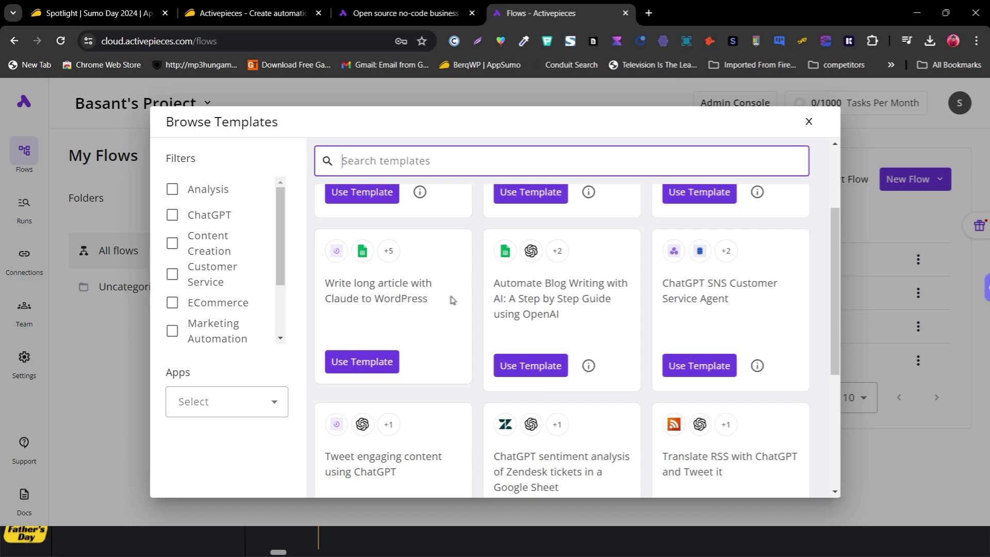
{"action": "scroll", "coordinate": [453, 304], "scroll_direction": "down", "scroll_amount": 3}
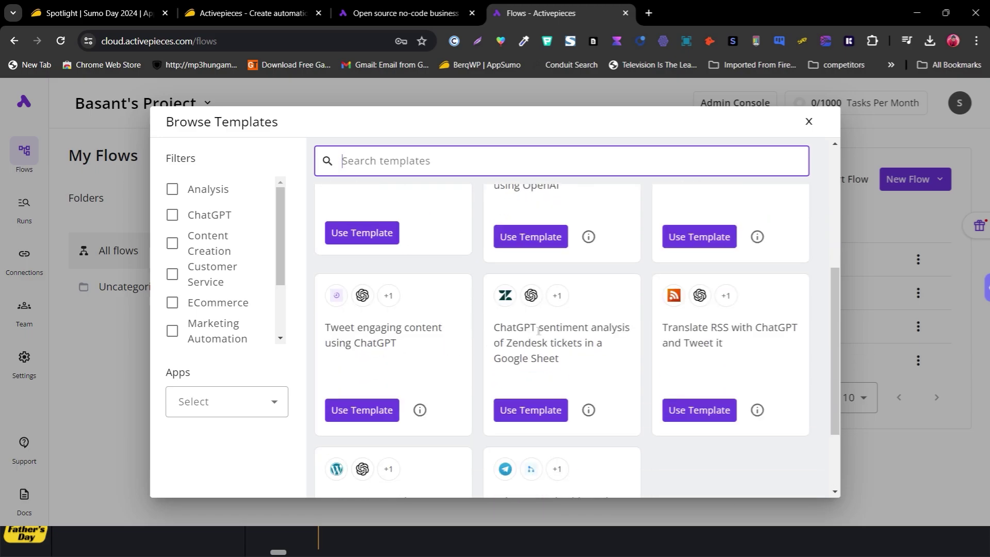
{"action": "scroll", "coordinate": [642, 342], "scroll_direction": "down", "scroll_amount": 2}
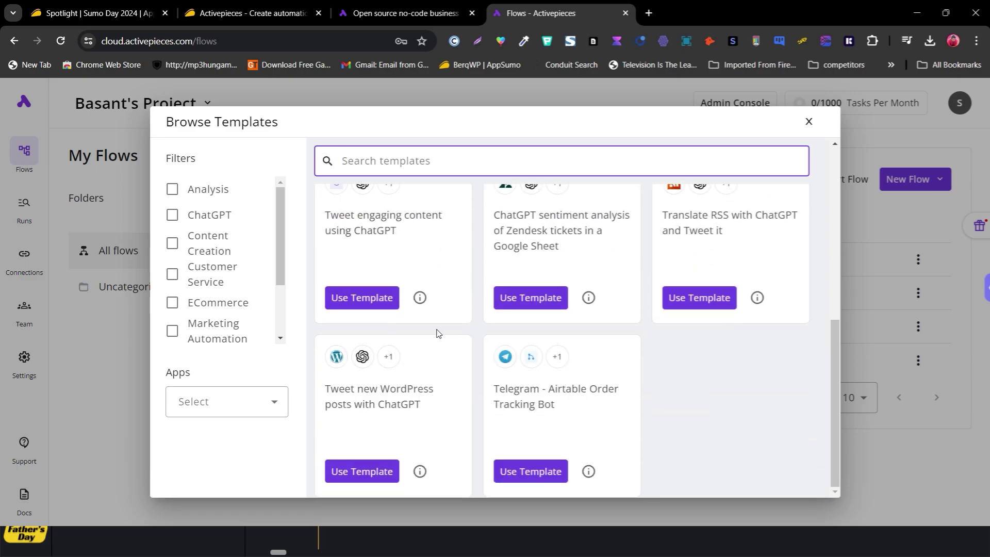
{"action": "scroll", "coordinate": [567, 326], "scroll_direction": "up", "scroll_amount": 10}
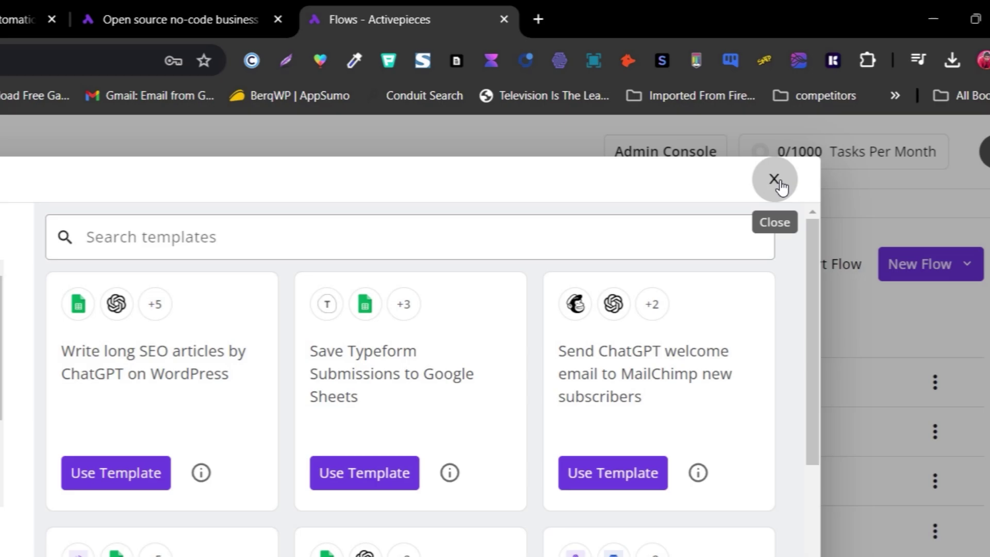
{"action": "left_click", "coordinate": [809, 122]}
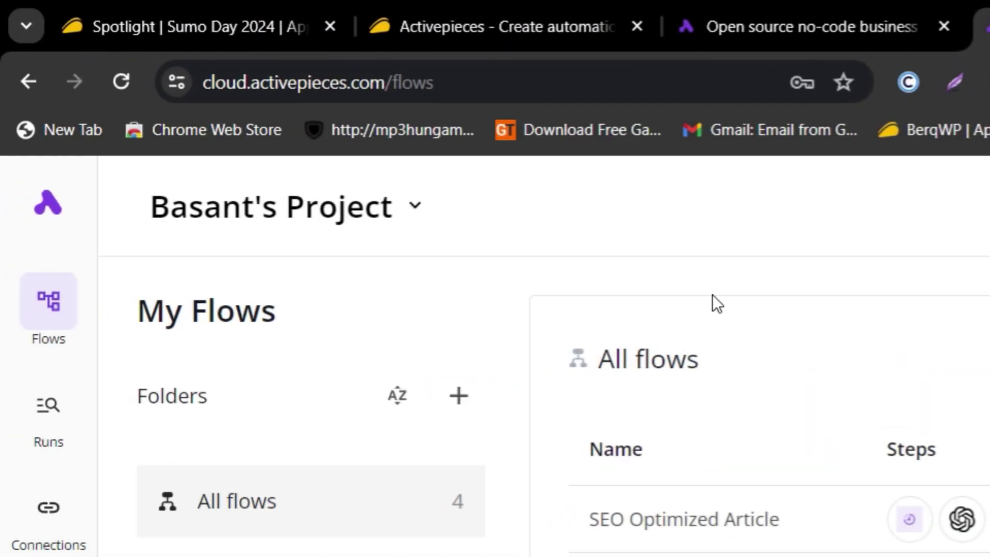
Step: Return to the AppSumo Activepieces deal and highlight the $59 price and apps/templates text
{"action": "left_click", "coordinate": [473, 24]}
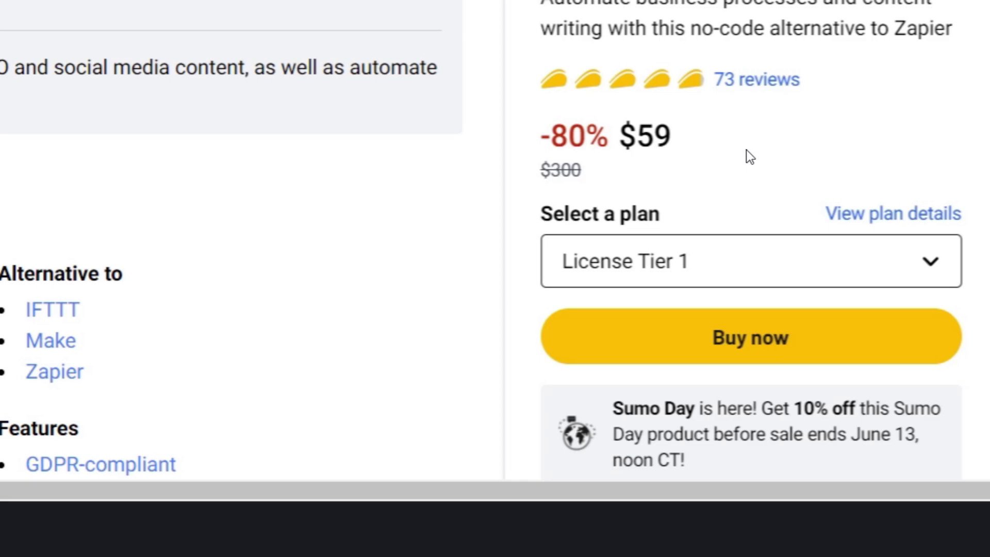
{"action": "left_click_drag", "start_coordinate": [837, 184], "coordinate": [787, 197]}
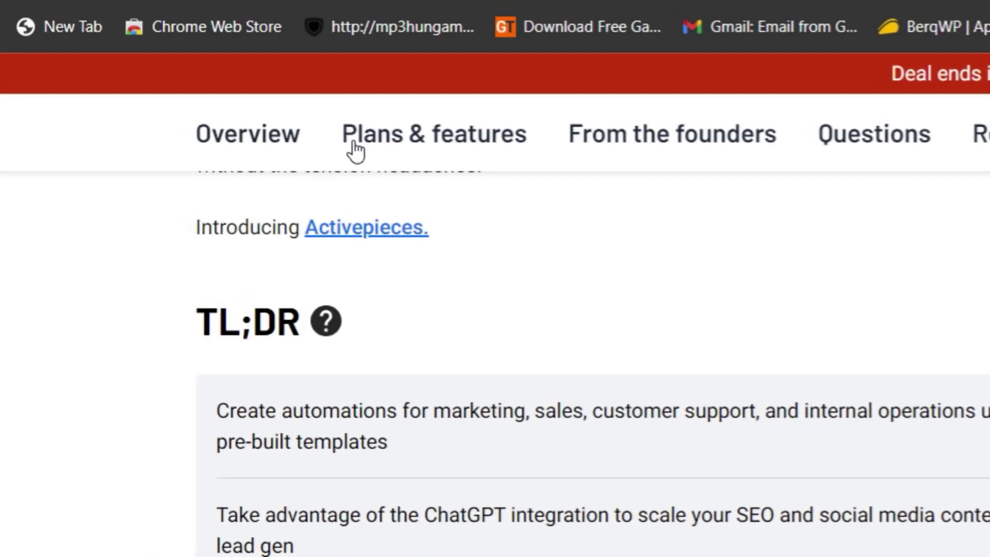
{"action": "scroll", "coordinate": [713, 420], "scroll_direction": "down", "scroll_amount": 4}
{"action": "scroll", "coordinate": [714, 418], "scroll_direction": "up", "scroll_amount": 10}
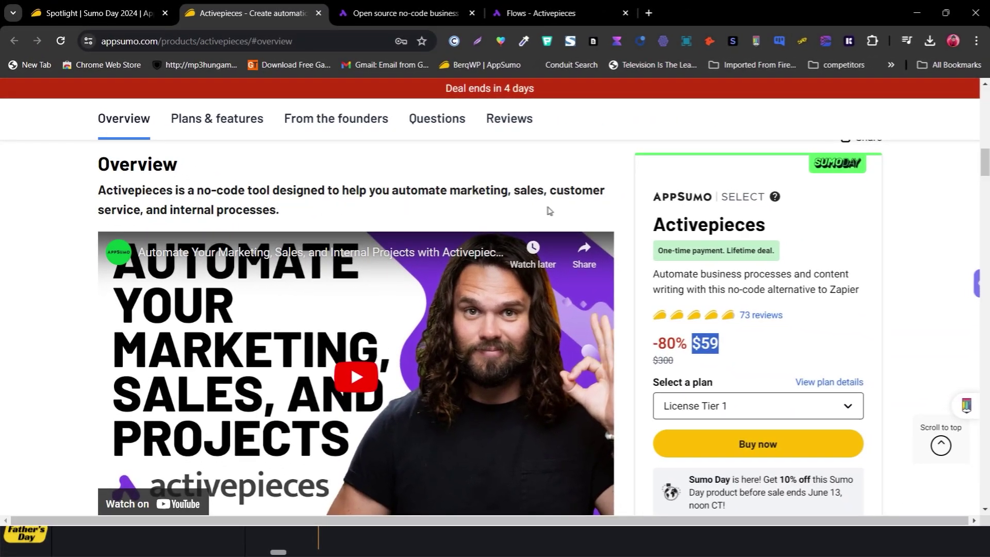
{"action": "scroll", "coordinate": [361, 309], "scroll_direction": "down", "scroll_amount": 6}
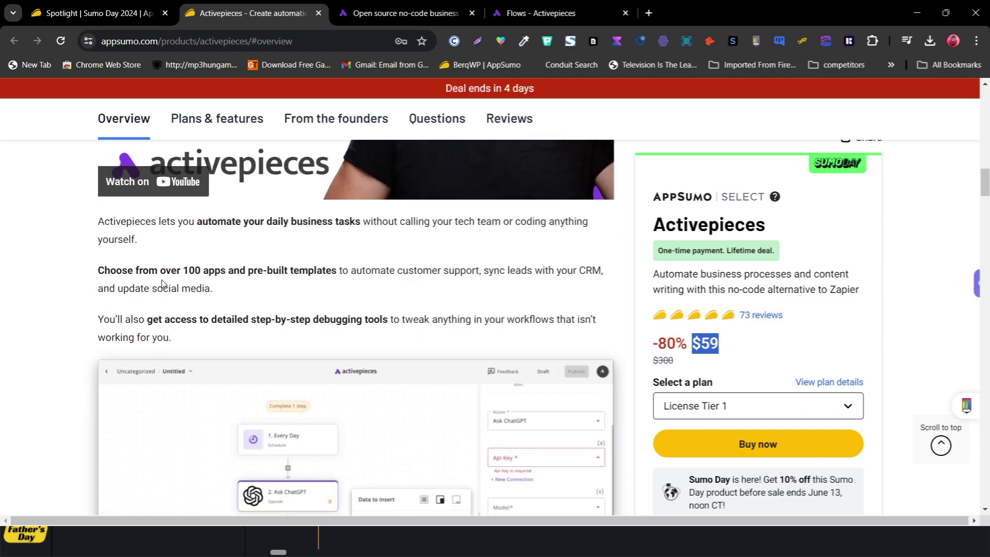
{"action": "left_click_drag", "start_coordinate": [189, 271], "coordinate": [330, 286]}
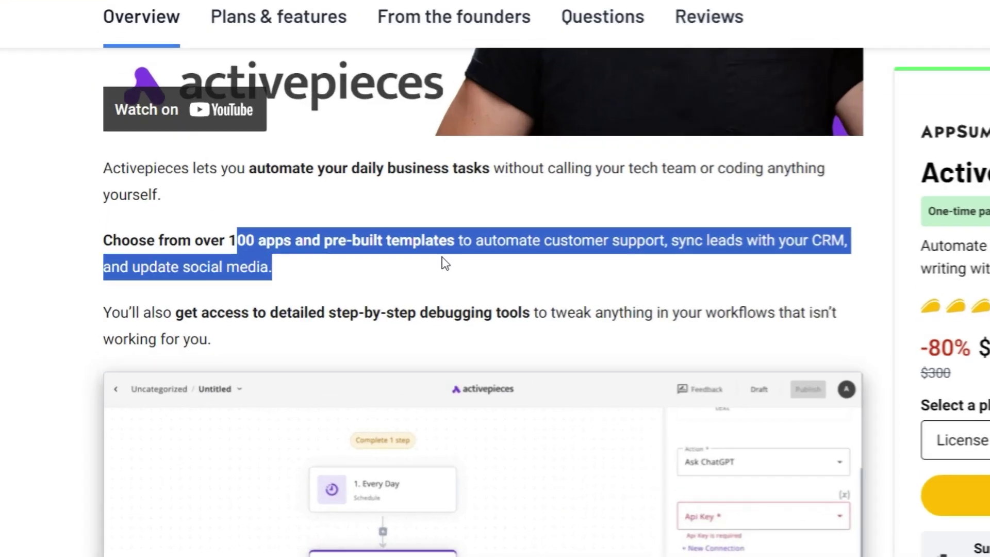
{"action": "left_click", "coordinate": [444, 264]}
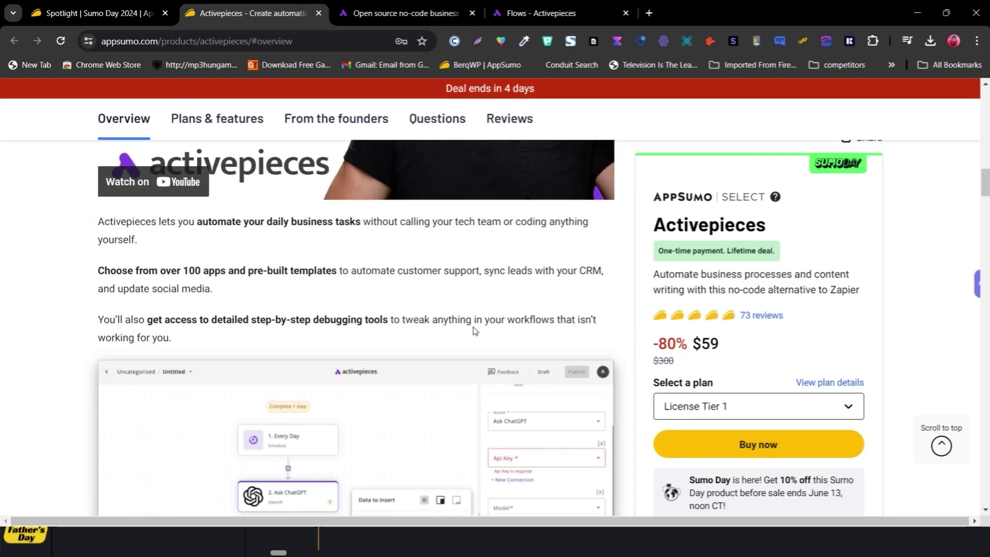
Step: Scroll down through the Overview section to the Plans & features deal terms
{"action": "scroll", "coordinate": [561, 337], "scroll_direction": "down", "scroll_amount": 3}
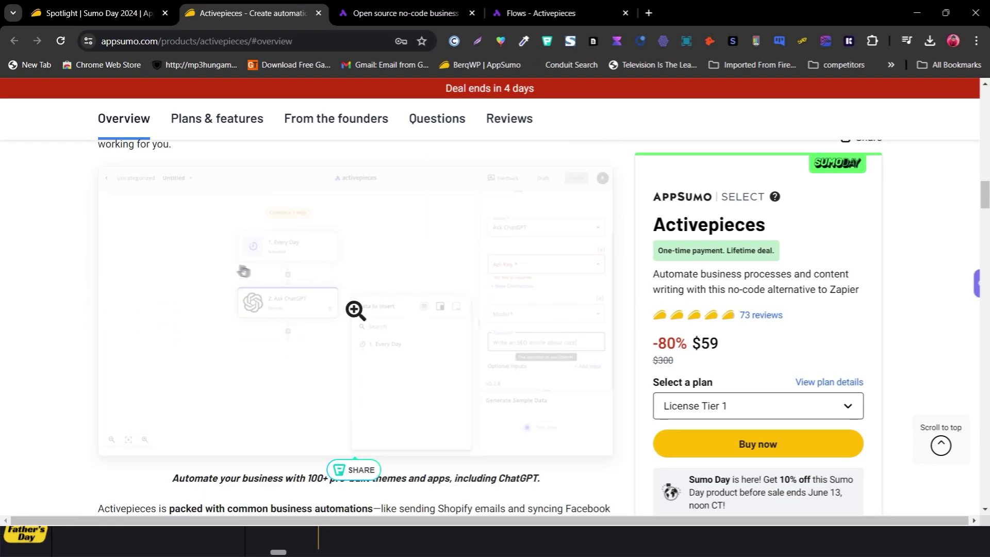
{"action": "scroll", "coordinate": [137, 214], "scroll_direction": "down", "scroll_amount": 10}
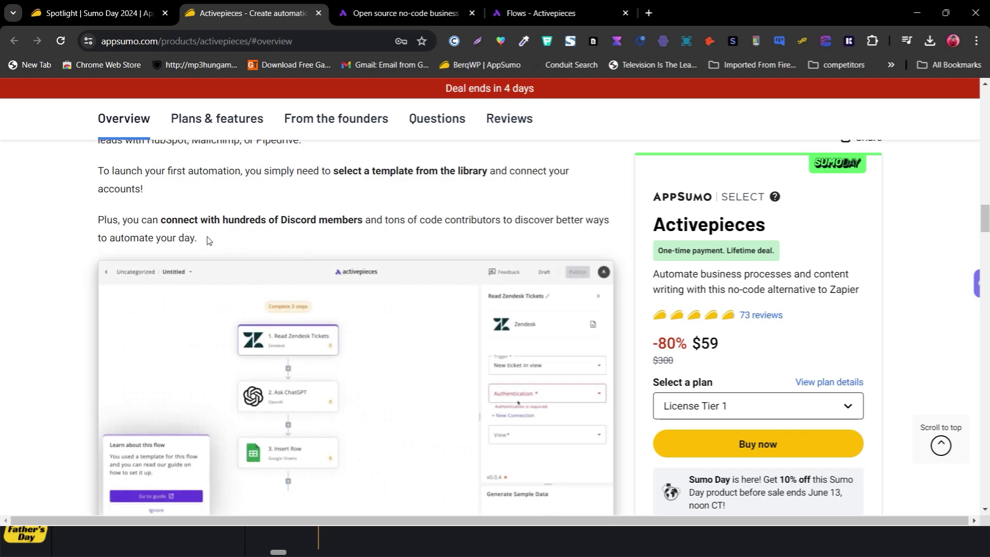
{"action": "scroll", "coordinate": [211, 242], "scroll_direction": "down", "scroll_amount": 10}
{"action": "scroll", "coordinate": [225, 250], "scroll_direction": "down", "scroll_amount": 4}
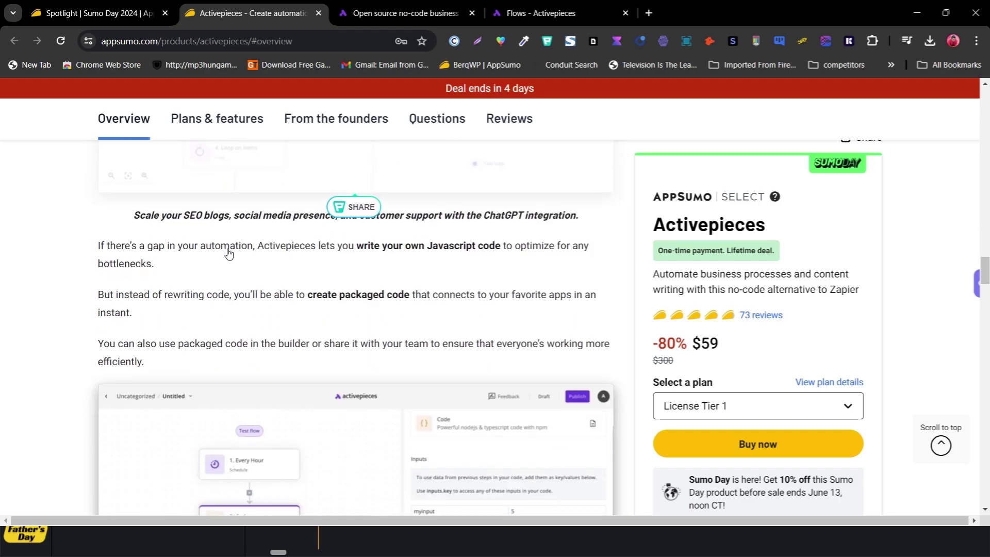
{"action": "scroll", "coordinate": [240, 281], "scroll_direction": "up", "scroll_amount": 4}
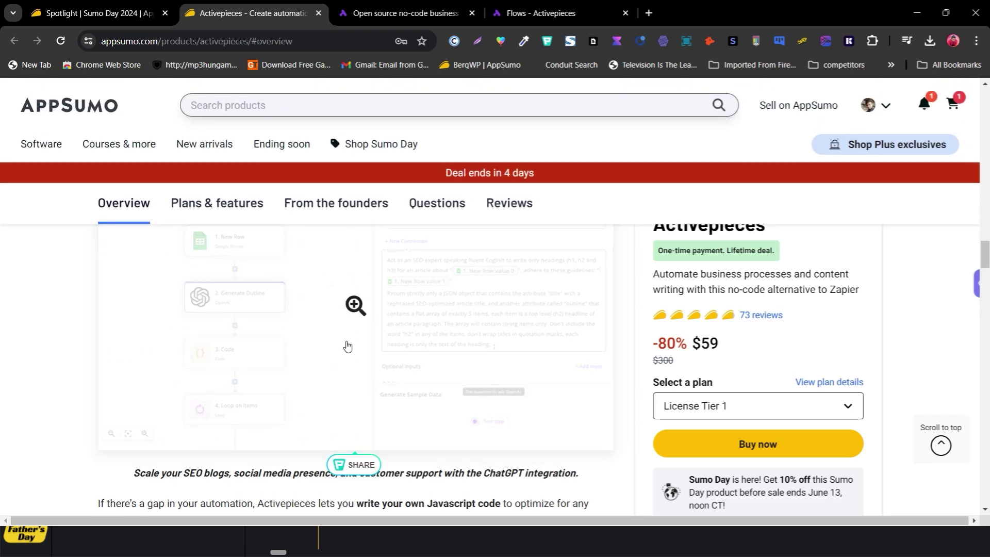
{"action": "scroll", "coordinate": [346, 343], "scroll_direction": "up", "scroll_amount": 3}
{"action": "scroll", "coordinate": [258, 330], "scroll_direction": "down", "scroll_amount": 2}
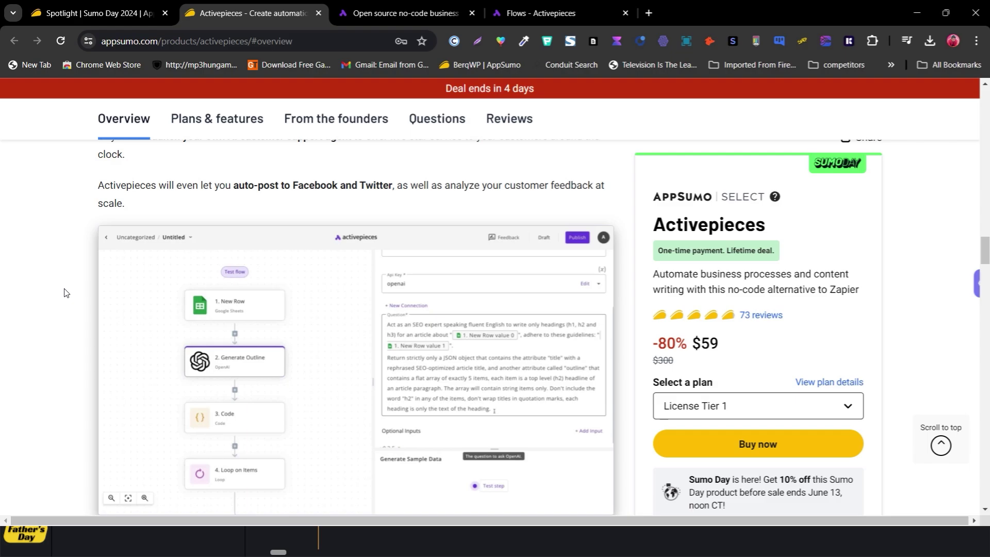
{"action": "scroll", "coordinate": [64, 293], "scroll_direction": "down", "scroll_amount": 5}
{"action": "scroll", "coordinate": [64, 293], "scroll_direction": "down", "scroll_amount": 5}
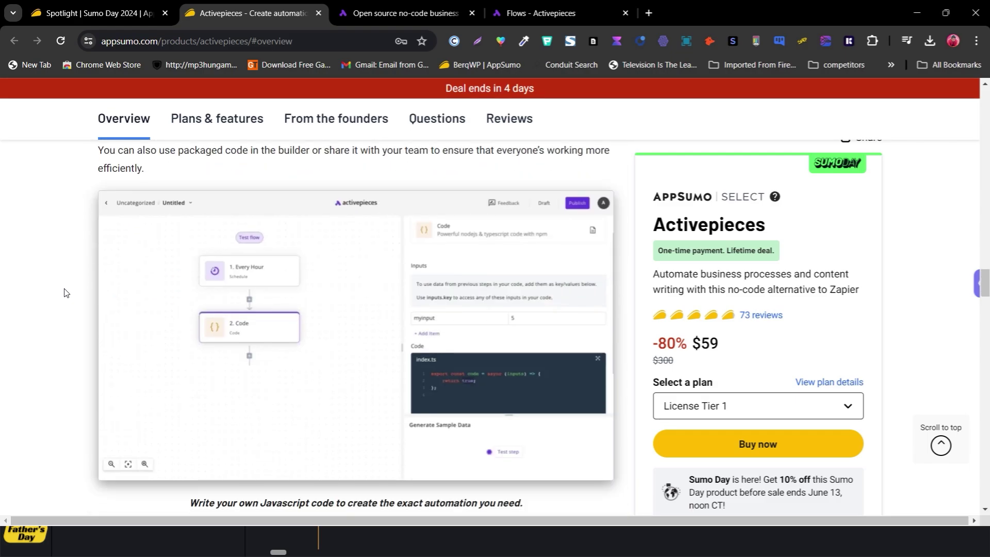
{"action": "scroll", "coordinate": [64, 292], "scroll_direction": "down", "scroll_amount": 15}
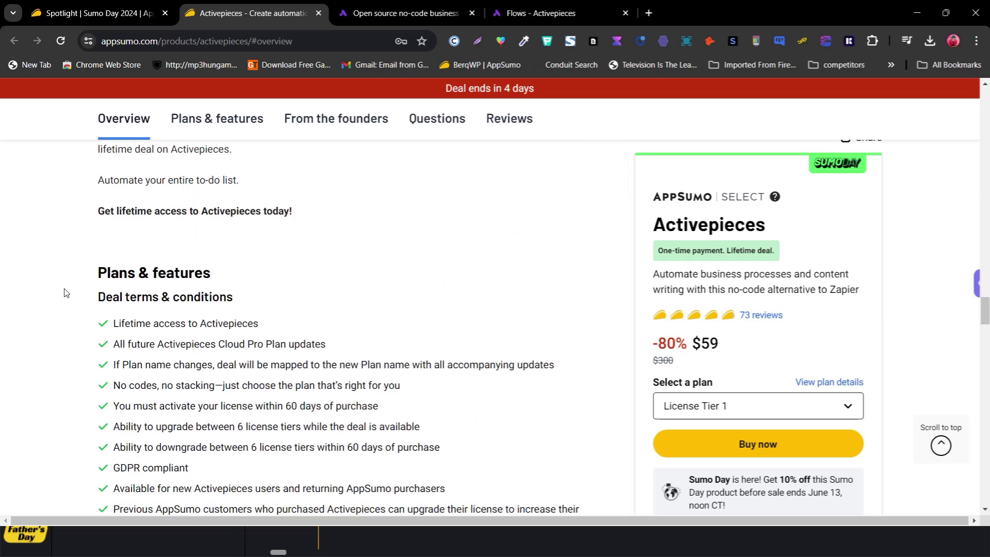
{"action": "scroll", "coordinate": [216, 285], "scroll_direction": "up", "scroll_amount": 3}
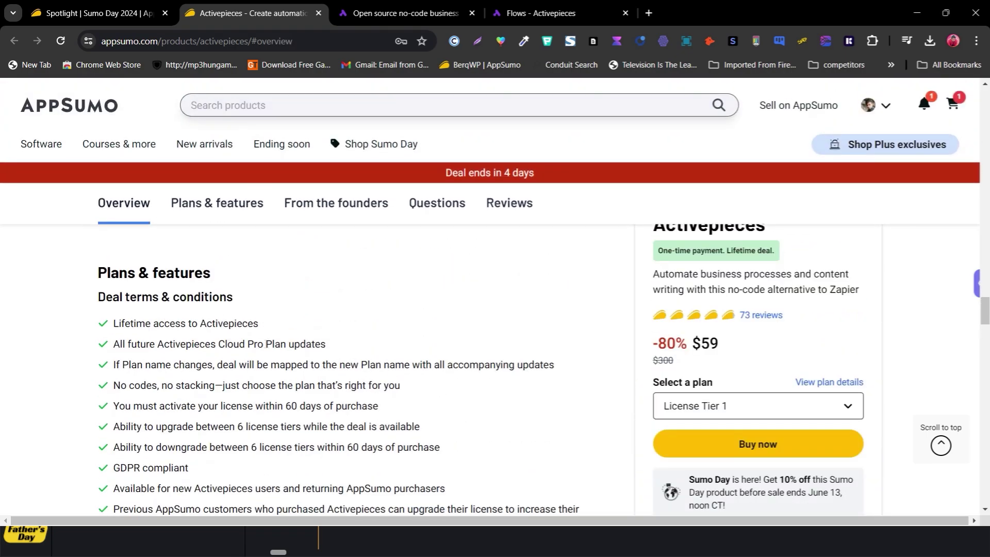
{"action": "scroll", "coordinate": [267, 340], "scroll_direction": "down", "scroll_amount": 2}
{"action": "scroll", "coordinate": [220, 319], "scroll_direction": "down", "scroll_amount": 4}
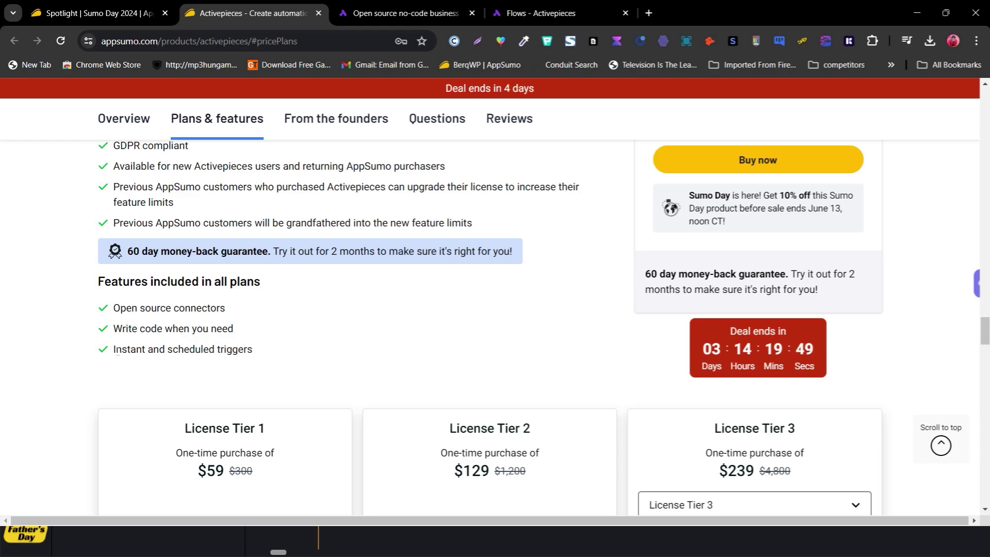
{"action": "scroll", "coordinate": [219, 371], "scroll_direction": "down", "scroll_amount": 4}
{"action": "scroll", "coordinate": [359, 269], "scroll_direction": "down", "scroll_amount": 3}
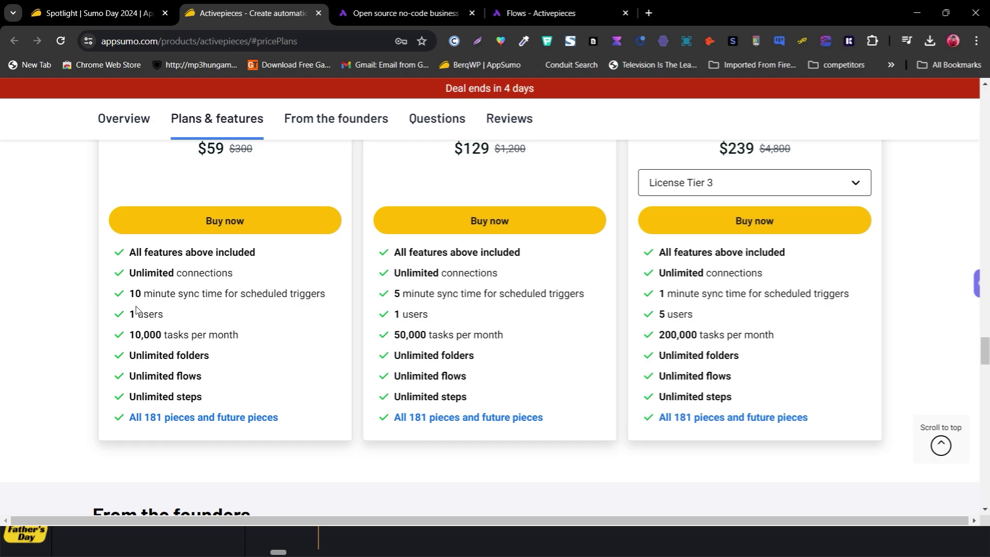
{"action": "scroll", "coordinate": [216, 288], "scroll_direction": "up", "scroll_amount": 4}
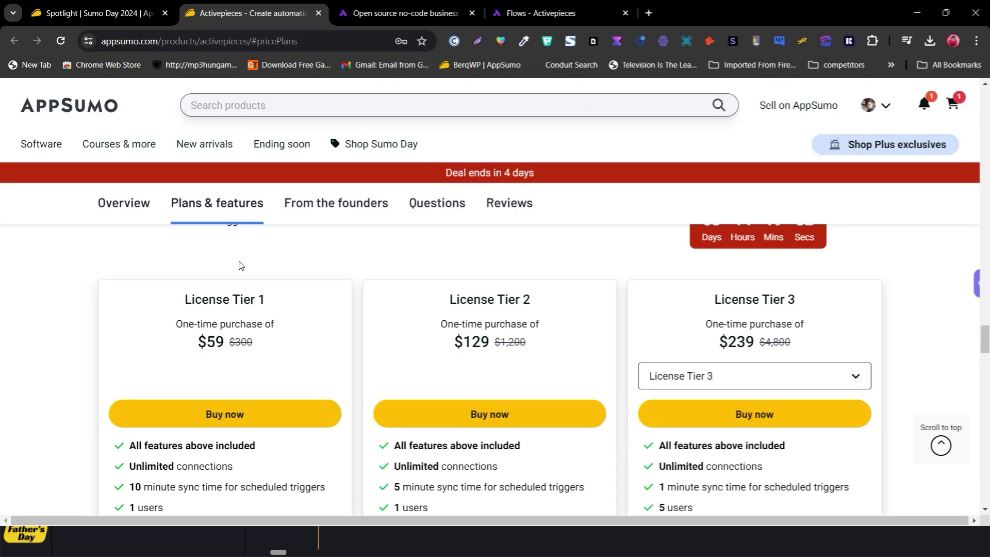
{"action": "scroll", "coordinate": [444, 336], "scroll_direction": "down", "scroll_amount": 3}
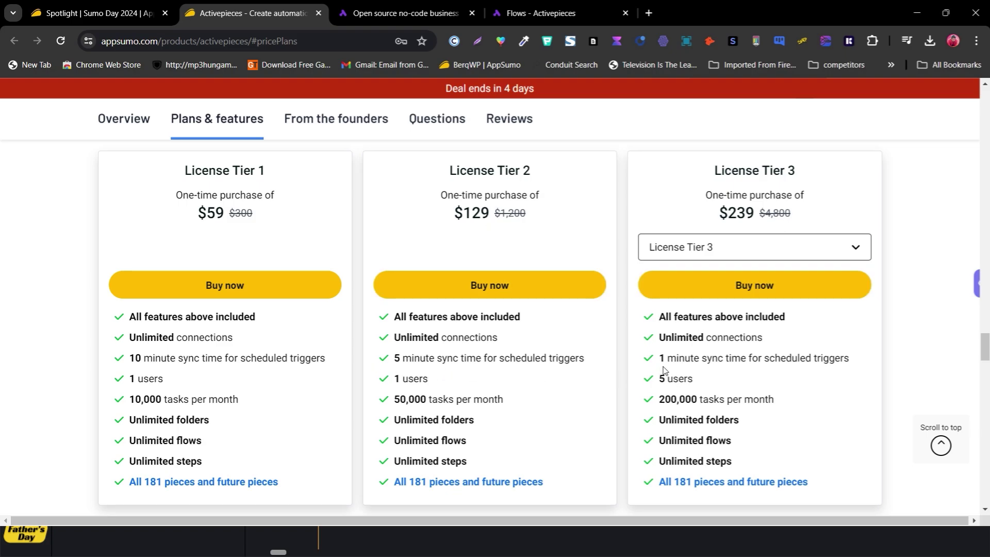
{"action": "left_click_drag", "start_coordinate": [654, 361], "coordinate": [727, 360]}
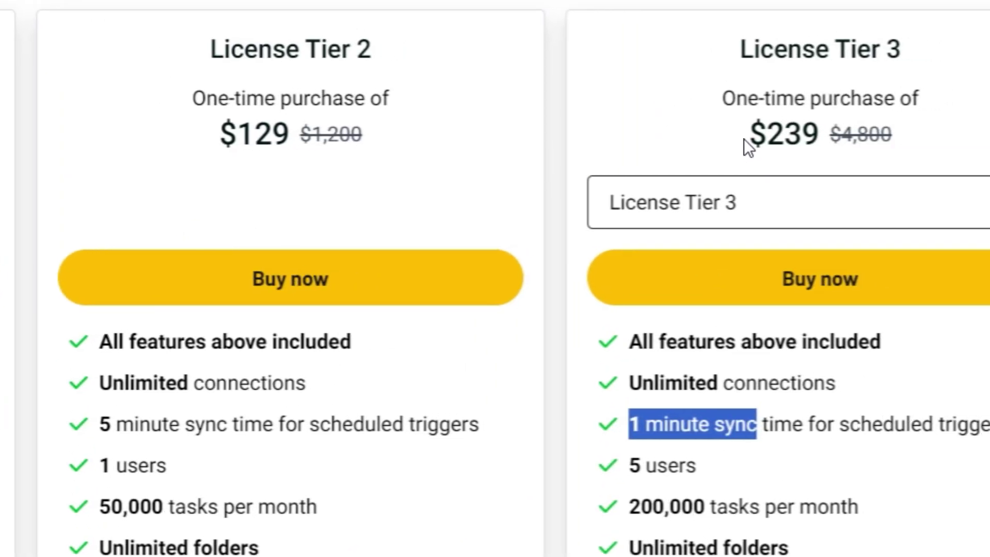
{"action": "scroll", "coordinate": [546, 336], "scroll_direction": "down", "scroll_amount": 5}
{"action": "scroll", "coordinate": [665, 376], "scroll_direction": "up", "scroll_amount": 10}
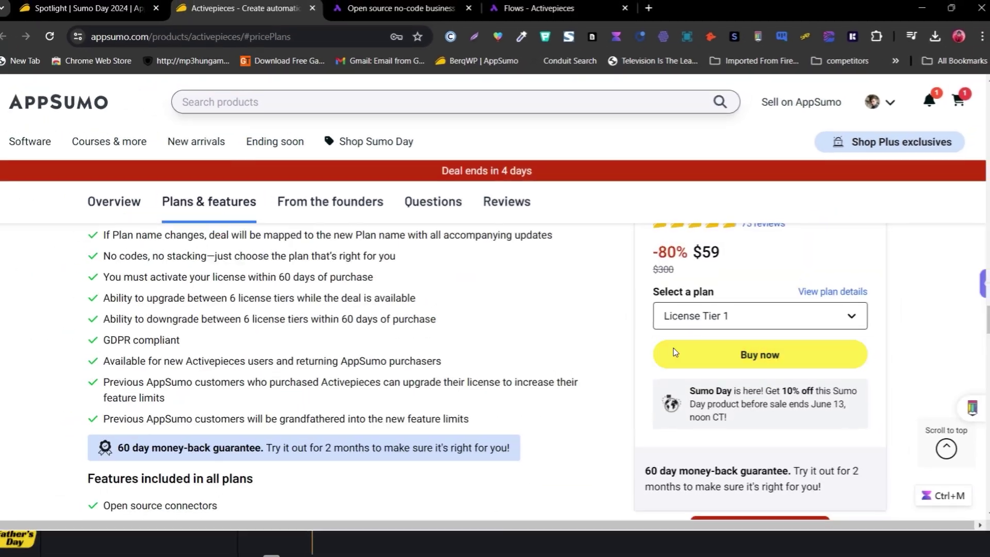
Step: Highlight the 60 day money-back guarantee text, then scroll back to the page top
{"action": "scroll", "coordinate": [737, 382], "scroll_direction": "down", "scroll_amount": 3}
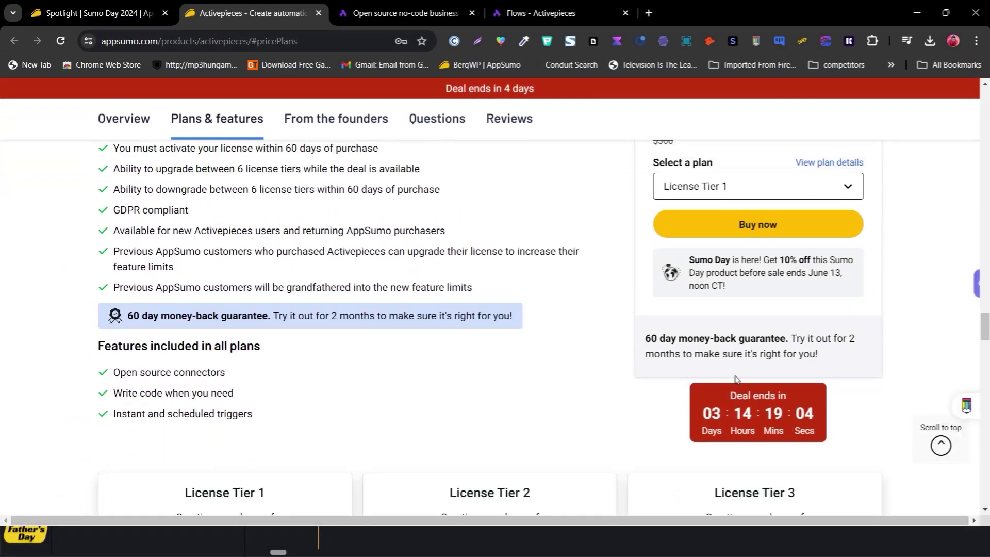
{"action": "left_click_drag", "start_coordinate": [651, 339], "coordinate": [780, 339]}
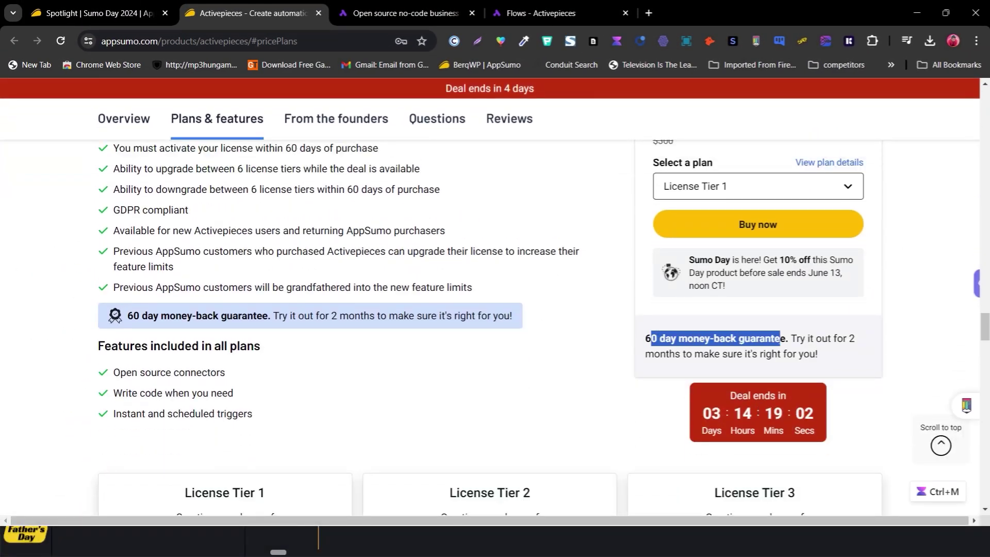
{"action": "left_click_drag", "start_coordinate": [690, 283], "coordinate": [696, 282]}
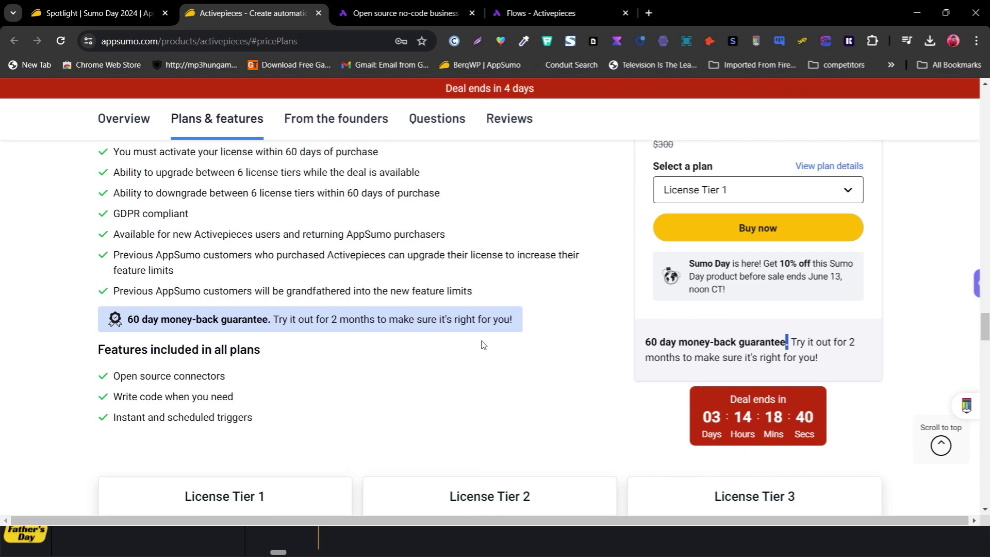
{"action": "scroll", "coordinate": [482, 342], "scroll_direction": "up", "scroll_amount": 6}
{"action": "scroll", "coordinate": [482, 342], "scroll_direction": "up", "scroll_amount": 5}
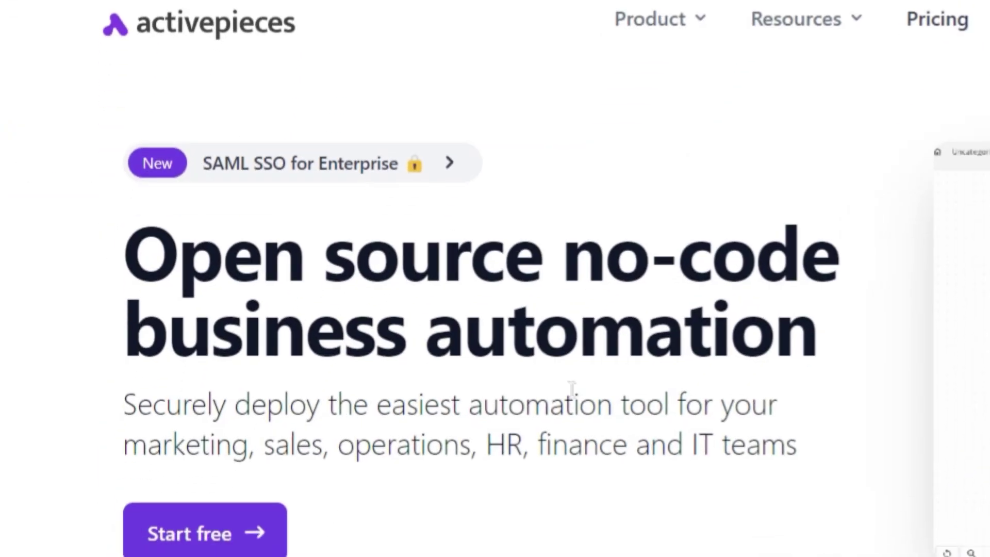
Step: Switch to the 'Flows - Activepieces' tab listing the project's four flows
{"action": "scroll", "coordinate": [522, 429], "scroll_direction": "down", "scroll_amount": 5}
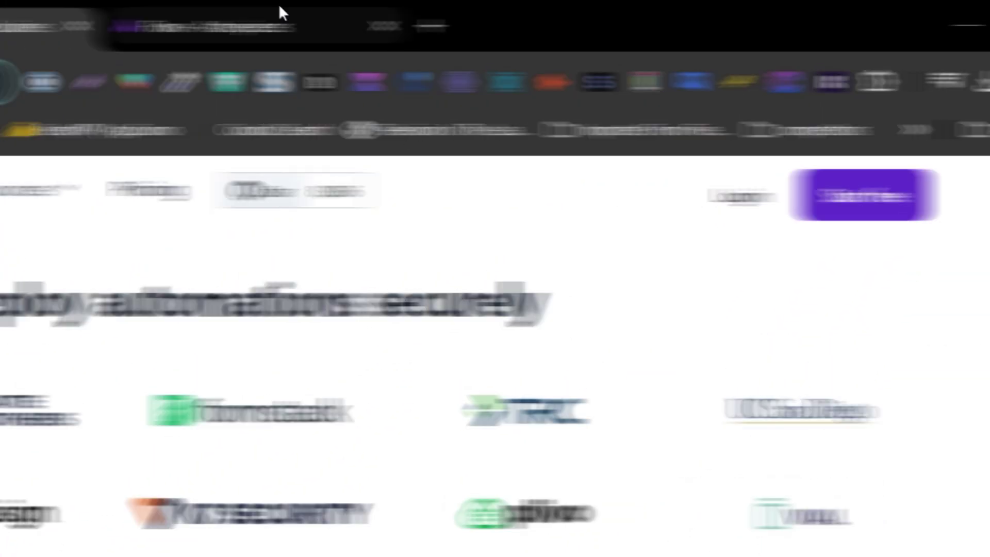
{"action": "left_click", "coordinate": [286, 7]}
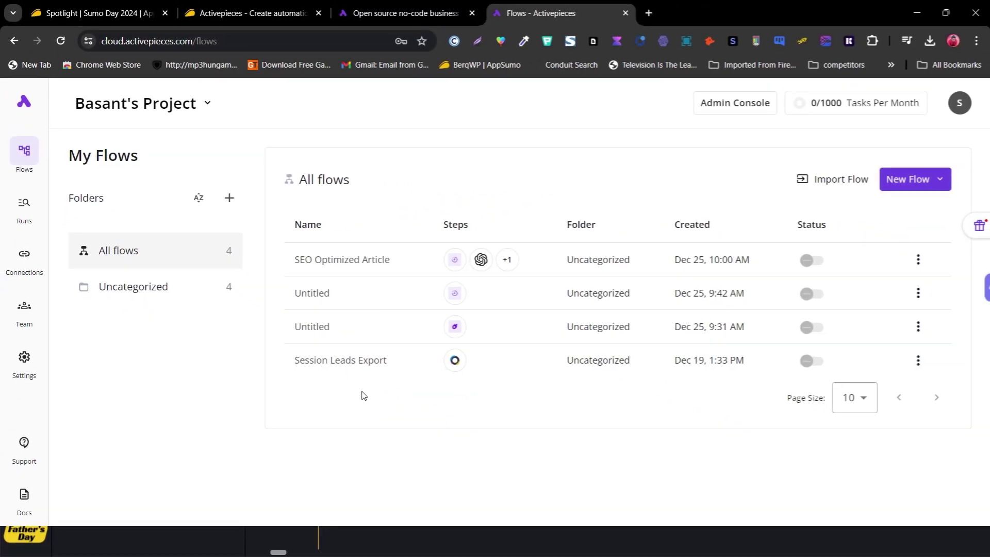
Step: Visit the Runs, Connections and Team pages, ending on the project Settings page
{"action": "left_click", "coordinate": [25, 215]}
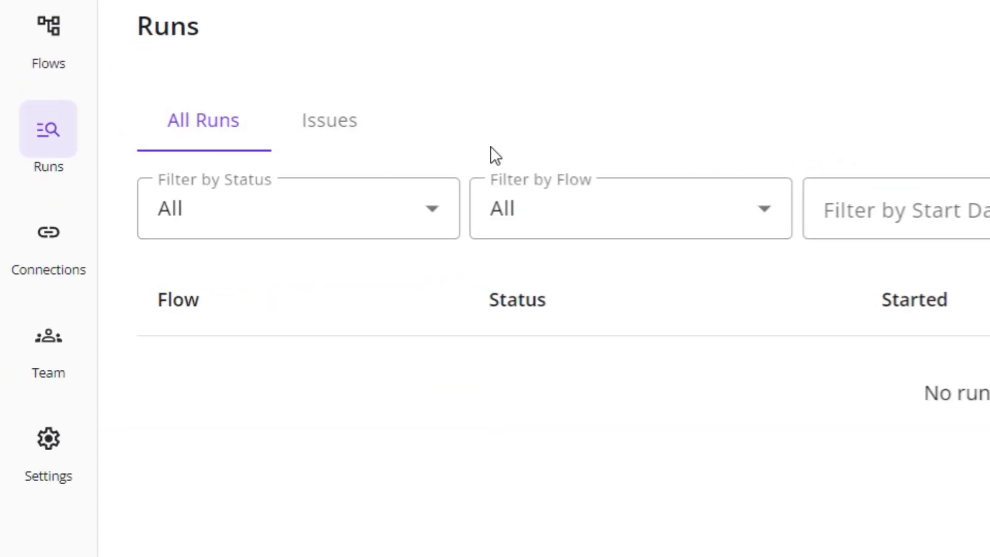
{"action": "left_click", "coordinate": [63, 256]}
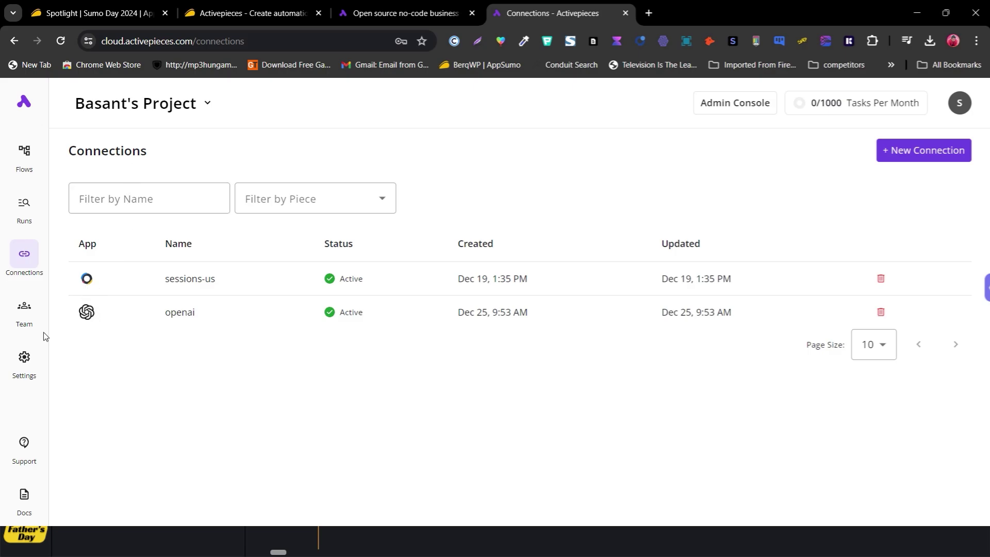
{"action": "left_click", "coordinate": [34, 312]}
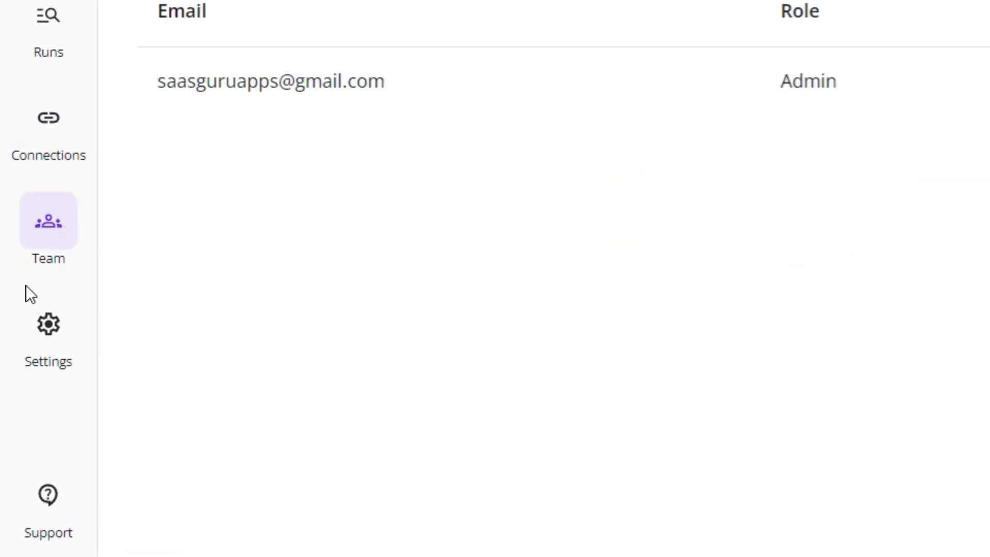
{"action": "left_click", "coordinate": [50, 342]}
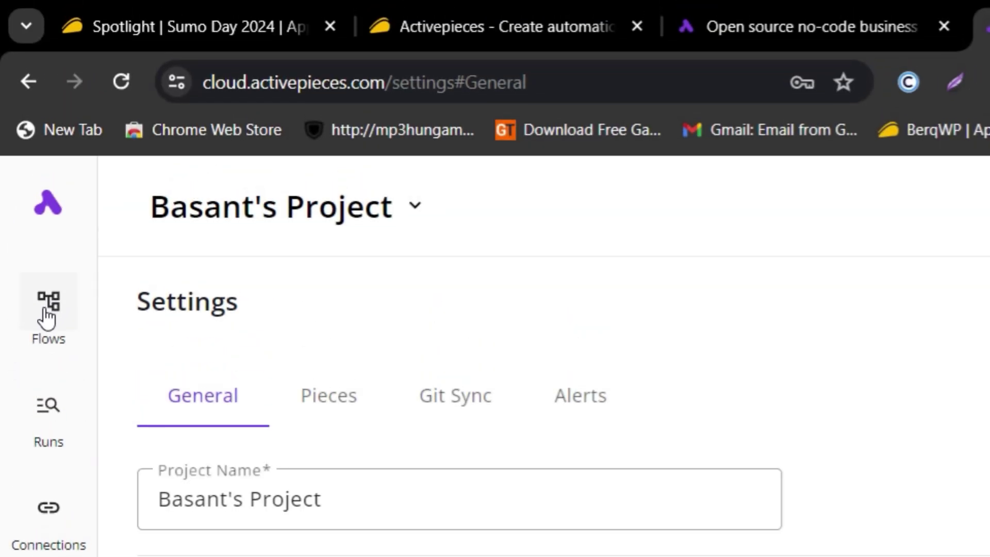
Step: Open the template gallery from the Flows list via New Flow > Use a Template
{"action": "left_click", "coordinate": [54, 311]}
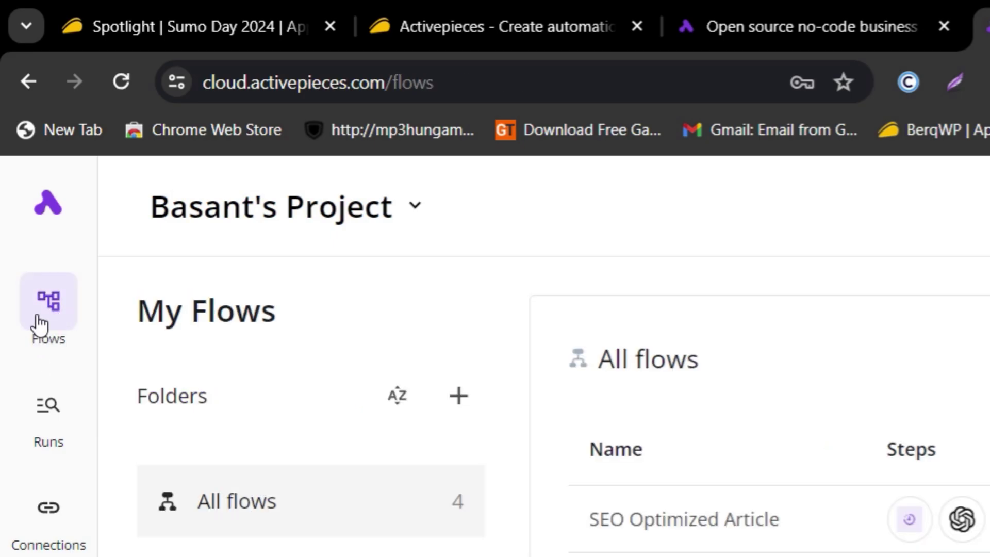
{"action": "left_click", "coordinate": [917, 189]}
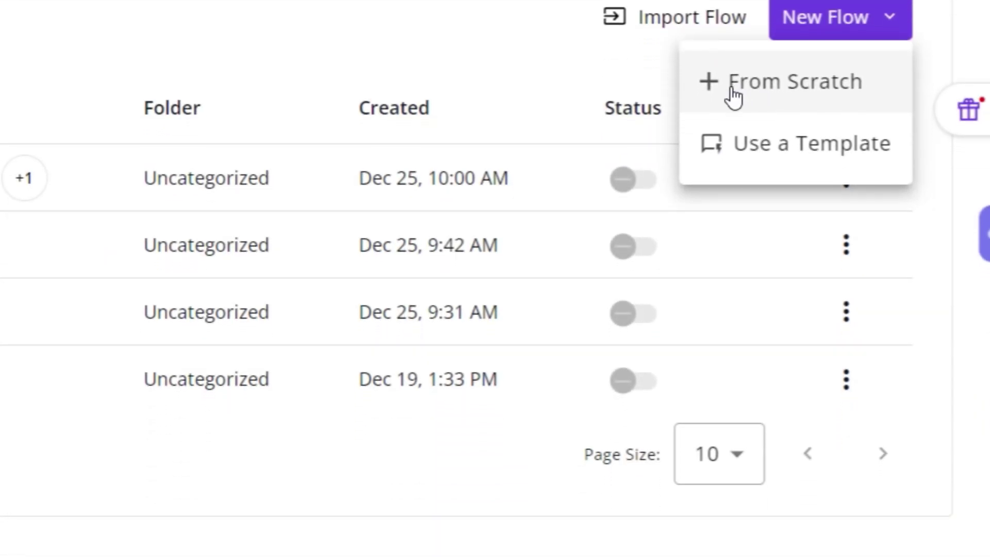
{"action": "left_click", "coordinate": [753, 157]}
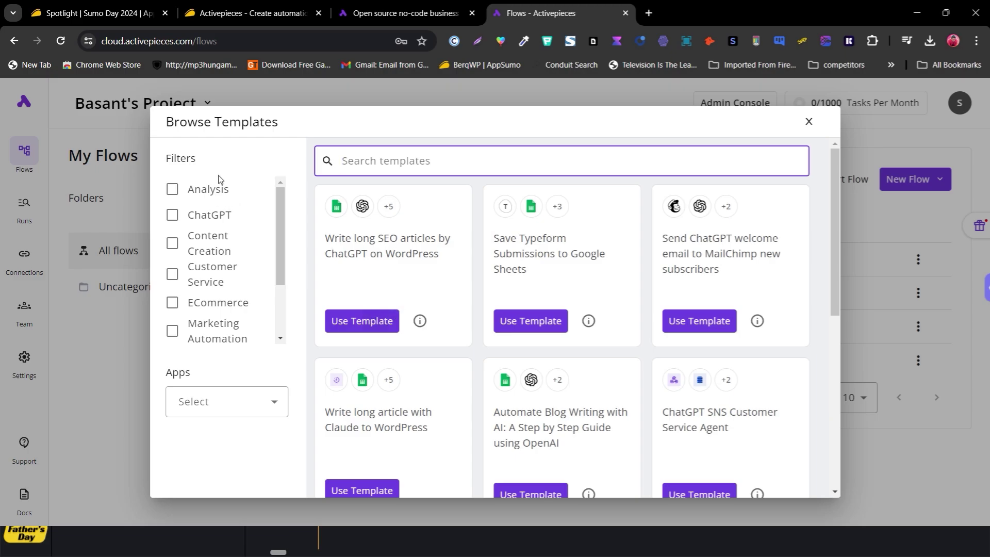
{"action": "scroll", "coordinate": [218, 283], "scroll_direction": "down", "scroll_amount": 3}
{"action": "scroll", "coordinate": [233, 296], "scroll_direction": "up", "scroll_amount": 3}
Step: Try the ECommerce and Marketing Automation category filters, then clear both
{"action": "left_click", "coordinate": [173, 305]}
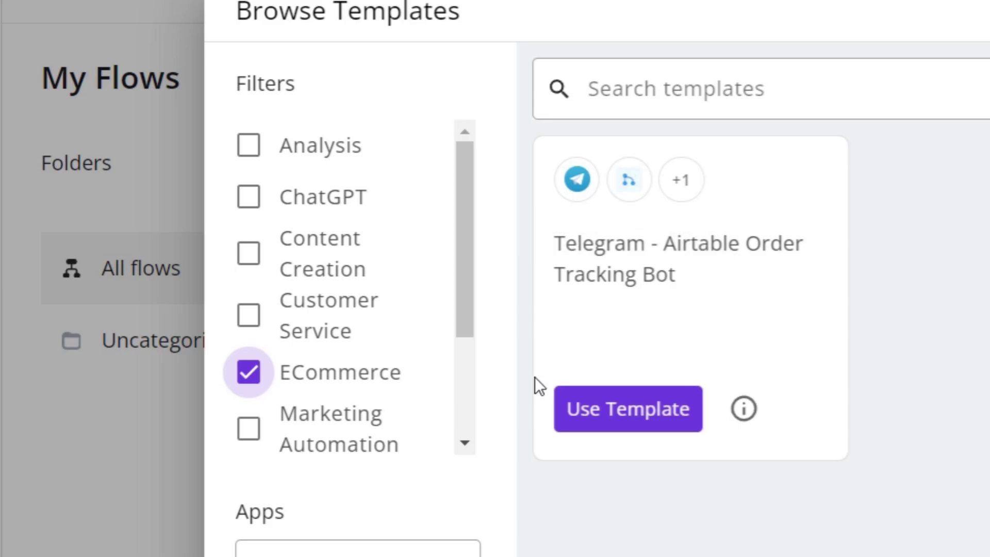
{"action": "left_click", "coordinate": [249, 375]}
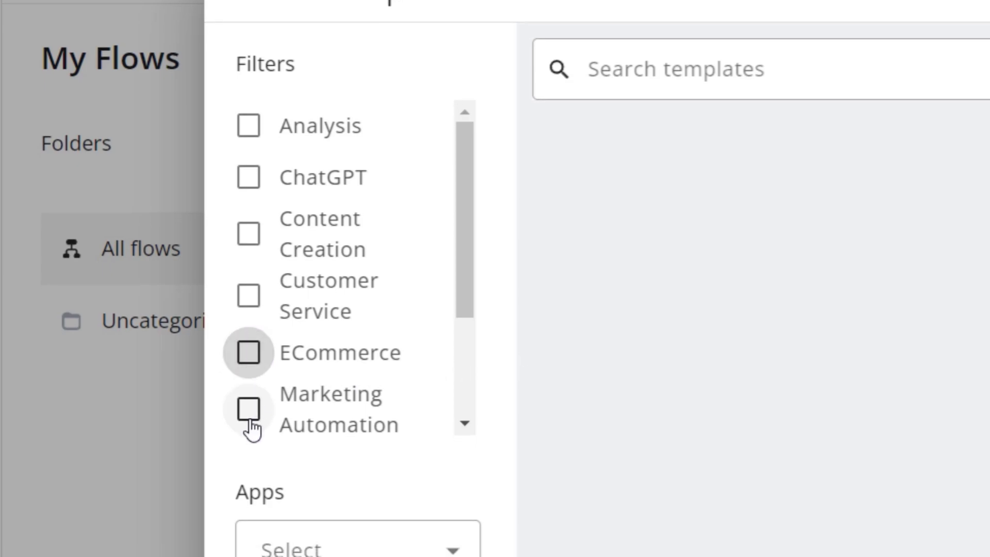
{"action": "left_click", "coordinate": [250, 417]}
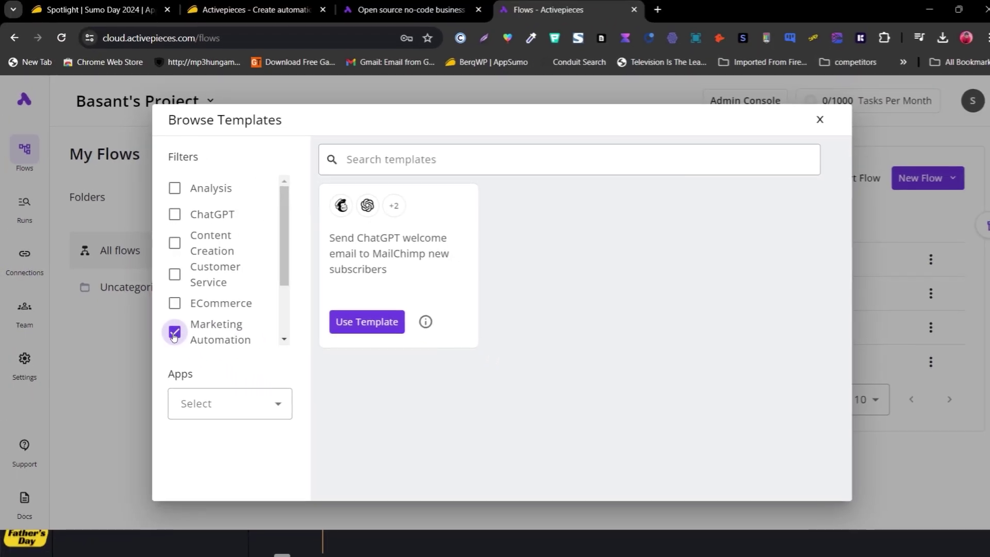
{"action": "left_click", "coordinate": [211, 393]}
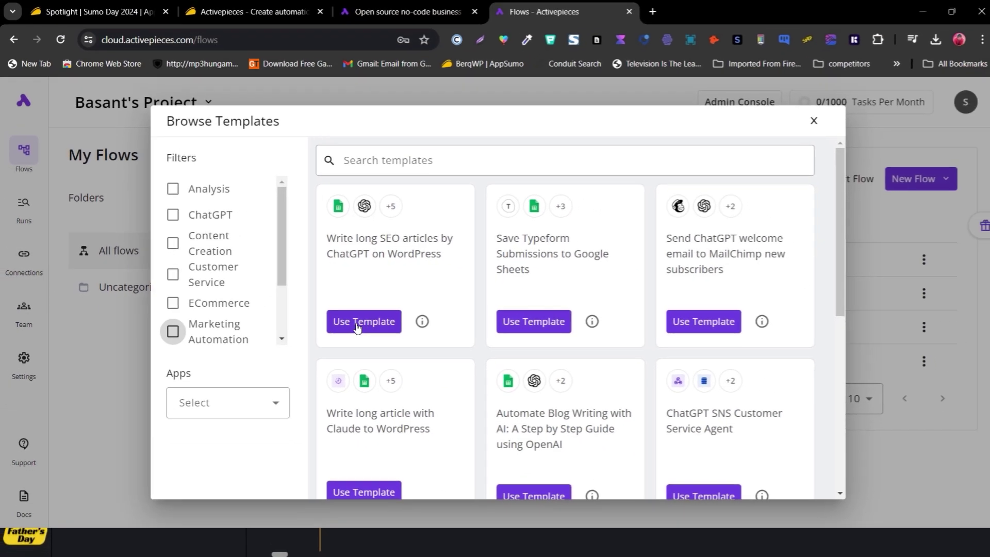
Step: Create a flow from the 'Write long SEO articles by ChatGPT on WordPress' template and inspect its New Row trigger
{"action": "left_click", "coordinate": [355, 326]}
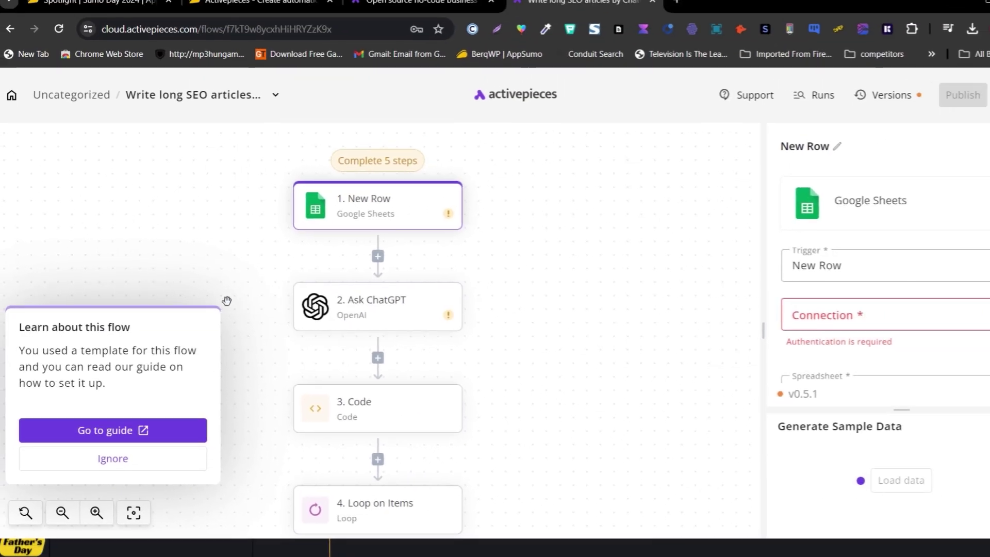
{"action": "mouse_move", "coordinate": [253, 225]}
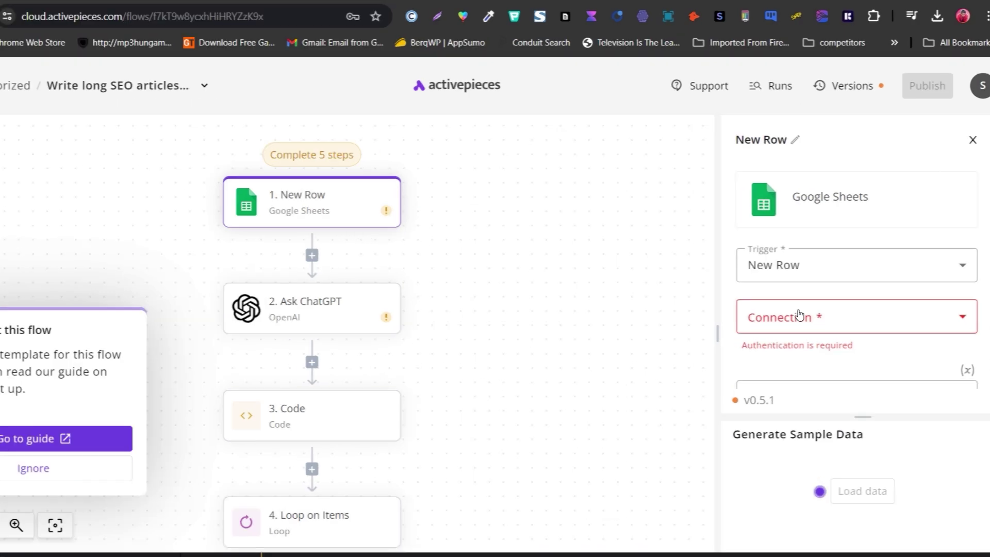
Step: Create and save a new Google Sheets connection with Drive and Sheets access
{"action": "left_click", "coordinate": [814, 316]}
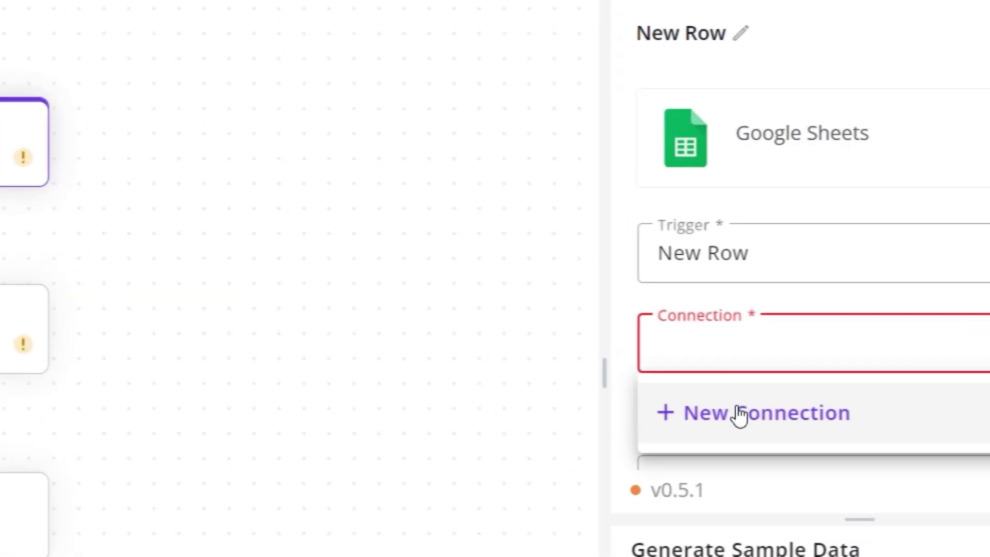
{"action": "left_click", "coordinate": [741, 424]}
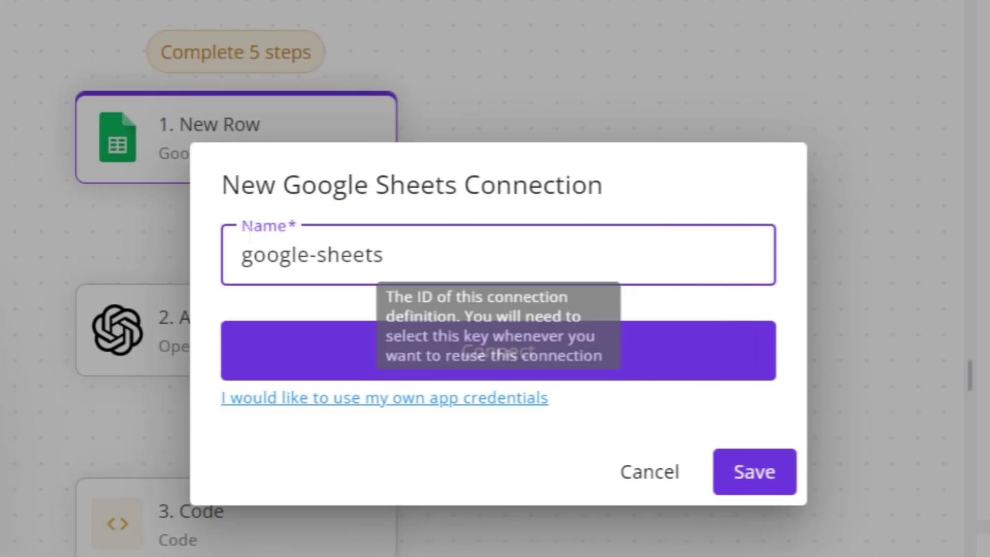
{"action": "left_click", "coordinate": [710, 378]}
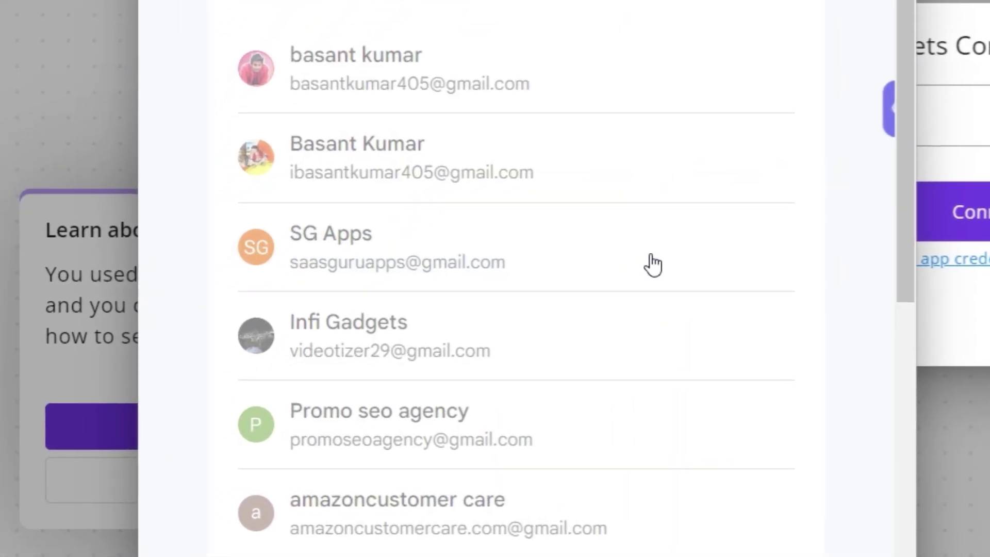
{"action": "left_click", "coordinate": [335, 343]}
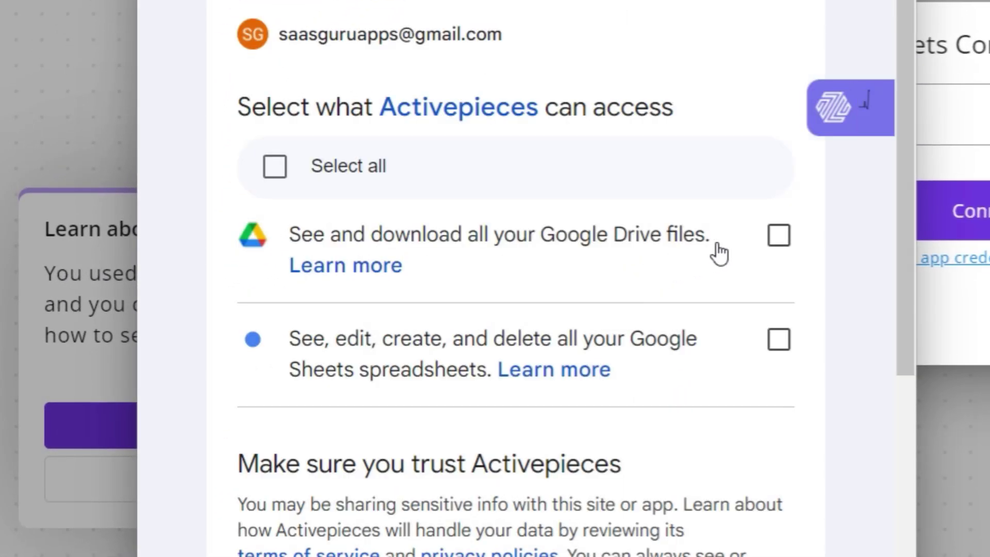
{"action": "left_click", "coordinate": [279, 165]}
{"action": "scroll", "coordinate": [283, 166], "scroll_direction": "down", "scroll_amount": 6}
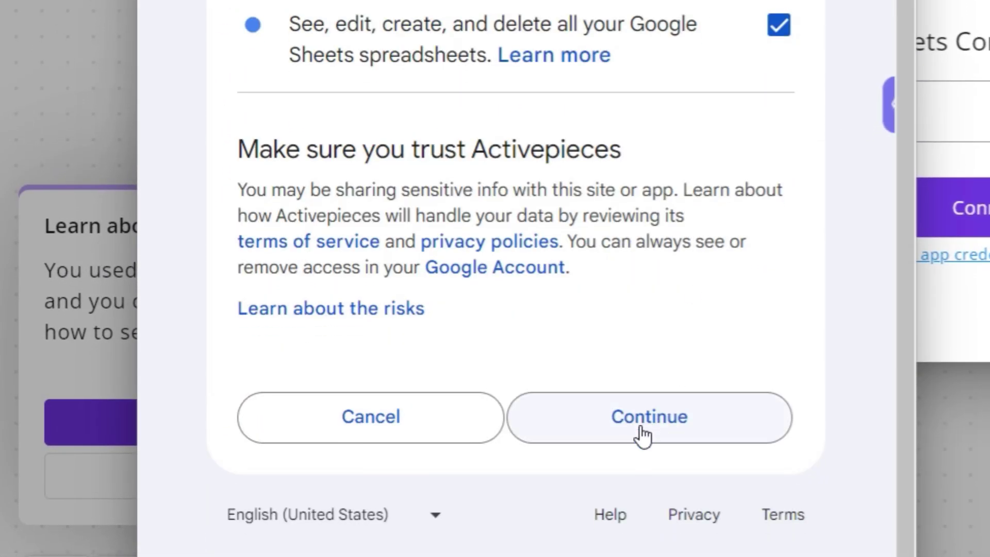
{"action": "left_click", "coordinate": [639, 416]}
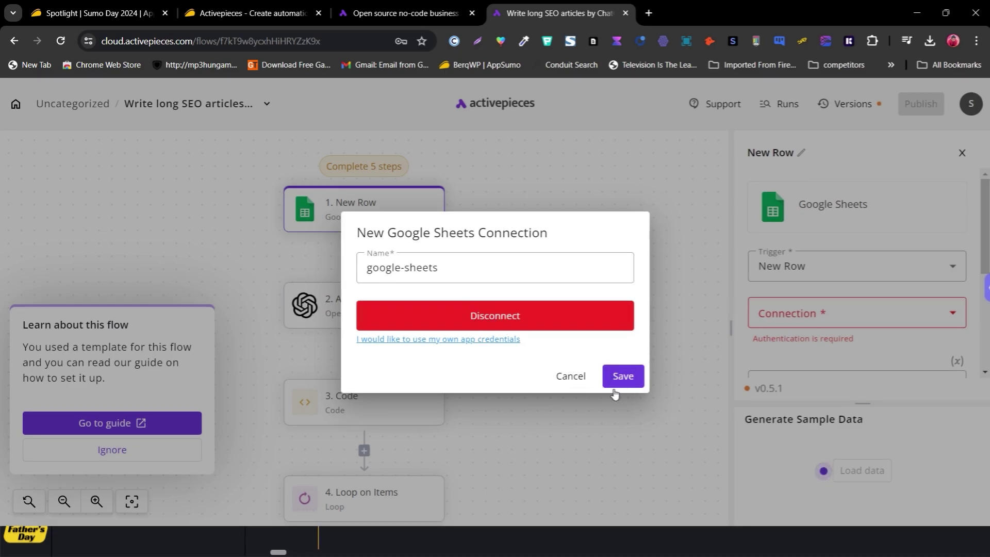
{"action": "left_click", "coordinate": [623, 377]}
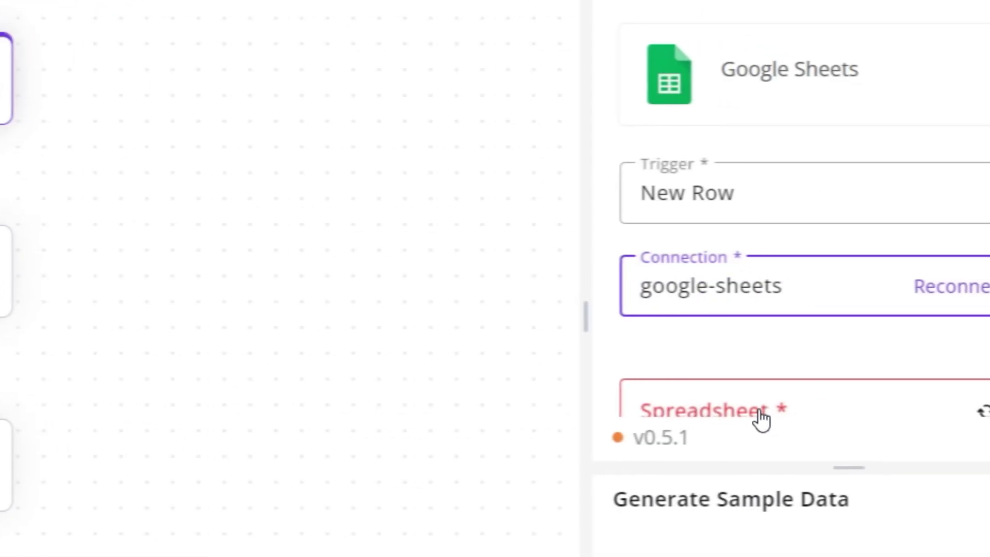
Step: Point the New Row trigger at spreadsheet Brandgaytor, Sheet1
{"action": "scroll", "coordinate": [671, 319], "scroll_direction": "down", "scroll_amount": 5}
{"action": "scroll", "coordinate": [742, 196], "scroll_direction": "up", "scroll_amount": 5}
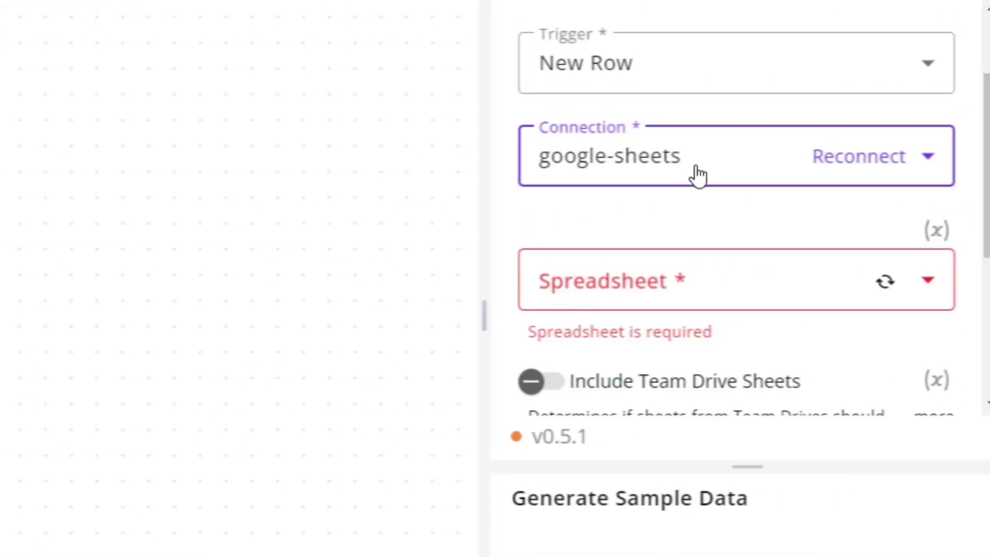
{"action": "left_click", "coordinate": [840, 288]}
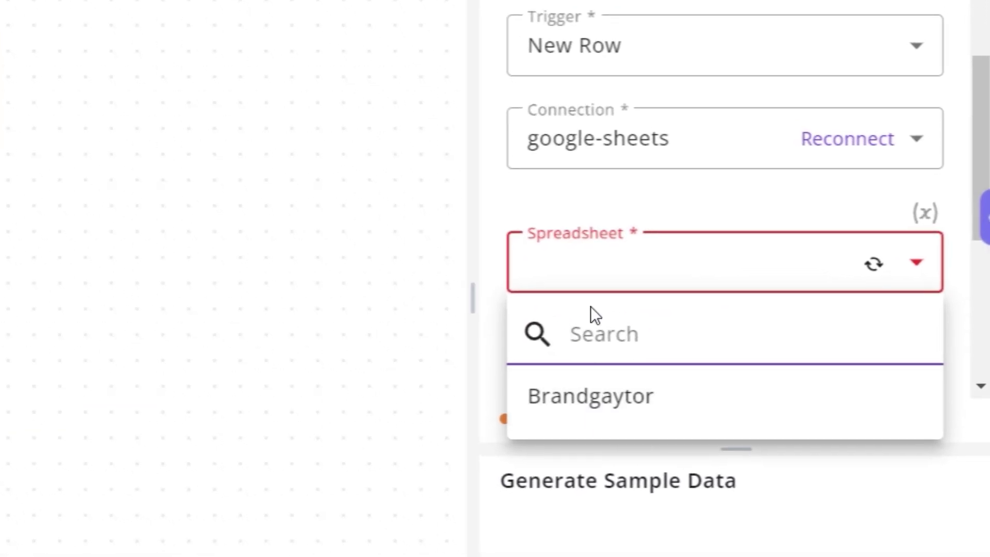
{"action": "left_click", "coordinate": [598, 403]}
{"action": "scroll", "coordinate": [676, 276], "scroll_direction": "down", "scroll_amount": 5}
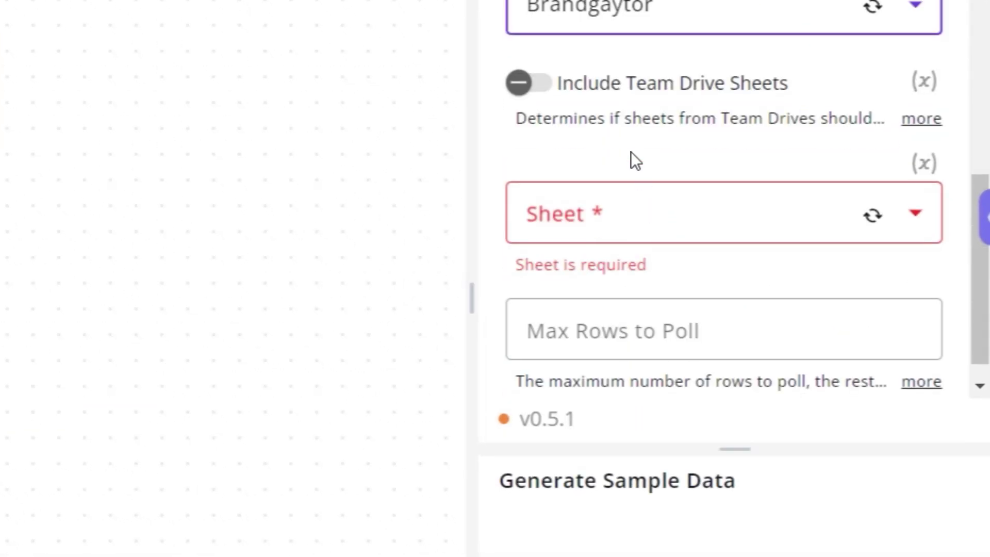
{"action": "left_click", "coordinate": [623, 361]}
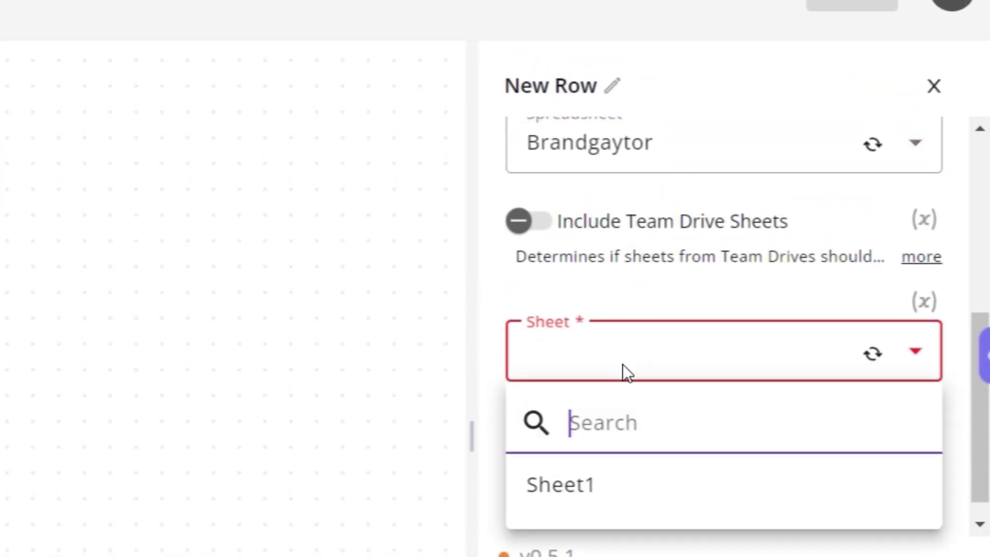
{"action": "left_click", "coordinate": [588, 502]}
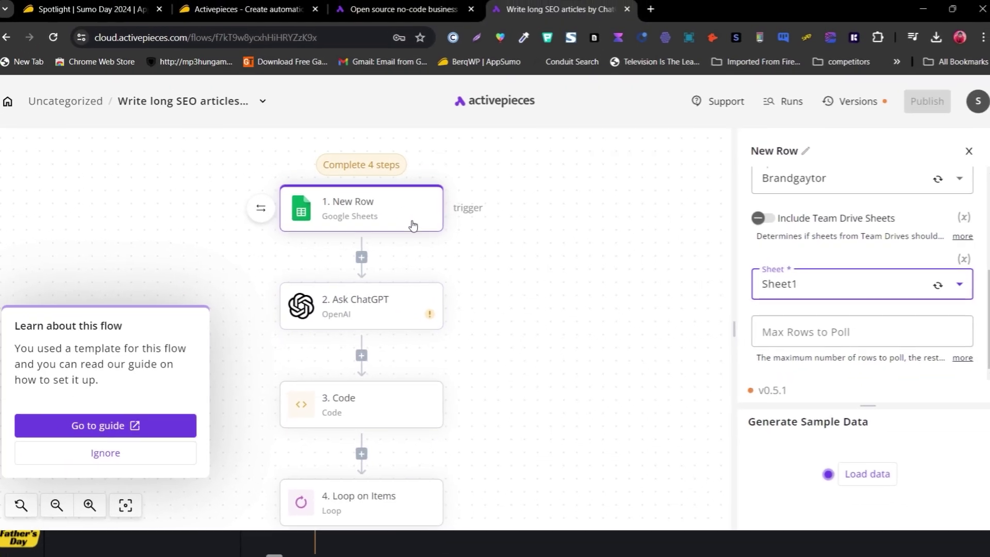
{"action": "scroll", "coordinate": [815, 309], "scroll_direction": "up", "scroll_amount": 4}
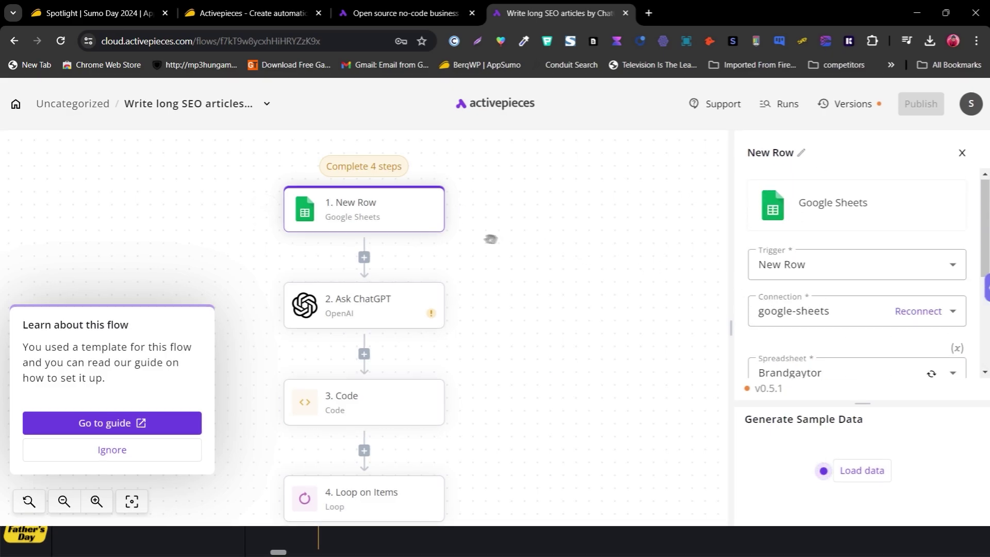
{"action": "scroll", "coordinate": [463, 233], "scroll_direction": "down", "scroll_amount": 3}
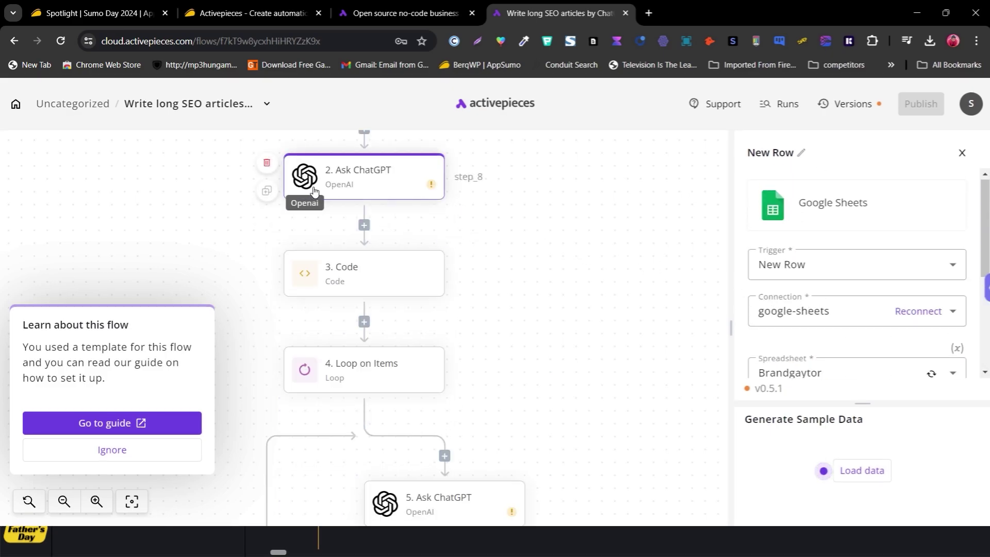
{"action": "scroll", "coordinate": [440, 203], "scroll_direction": "down", "scroll_amount": 3}
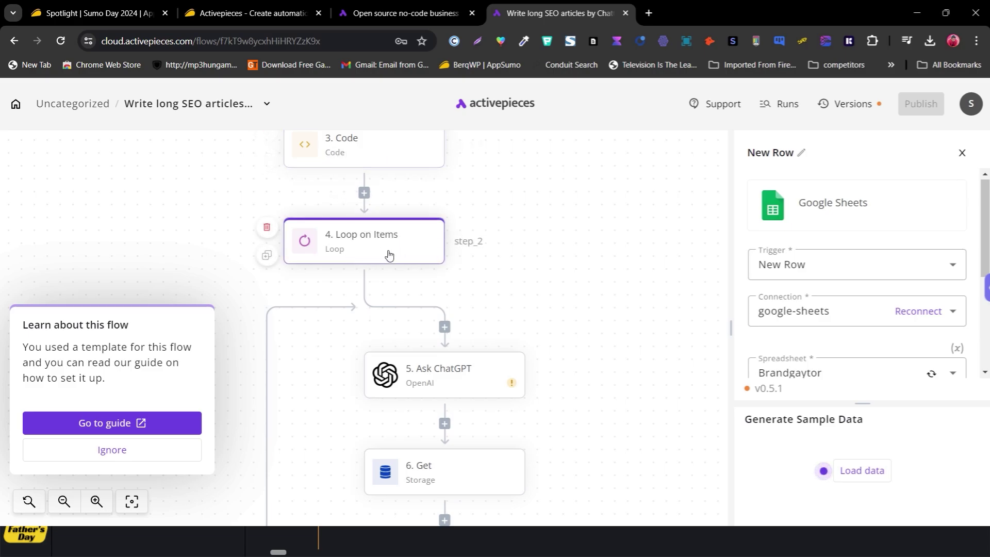
{"action": "scroll", "coordinate": [492, 247], "scroll_direction": "down", "scroll_amount": 9}
{"action": "scroll", "coordinate": [492, 247], "scroll_direction": "down", "scroll_amount": 10}
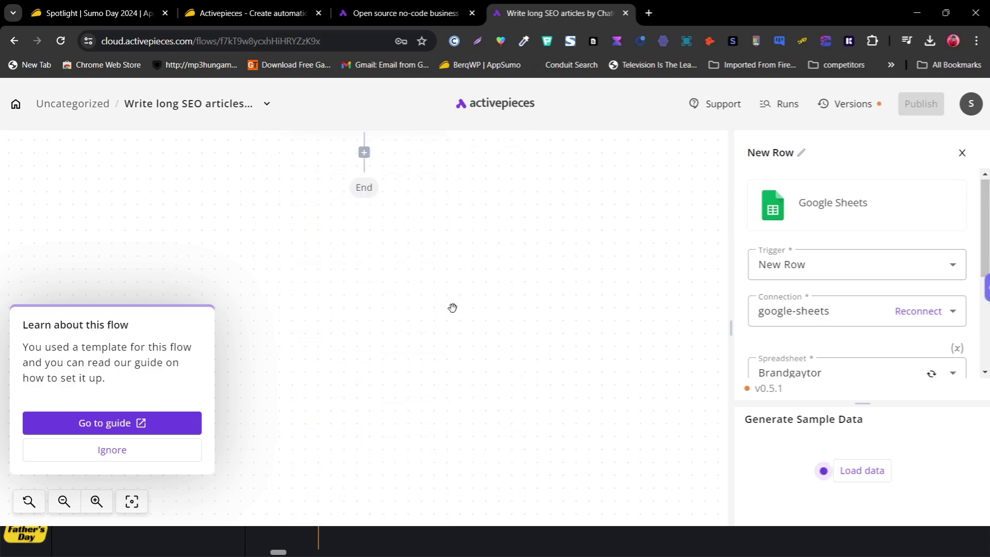
{"action": "scroll", "coordinate": [450, 307], "scroll_direction": "up", "scroll_amount": 14}
{"action": "scroll", "coordinate": [456, 305], "scroll_direction": "up", "scroll_amount": 16}
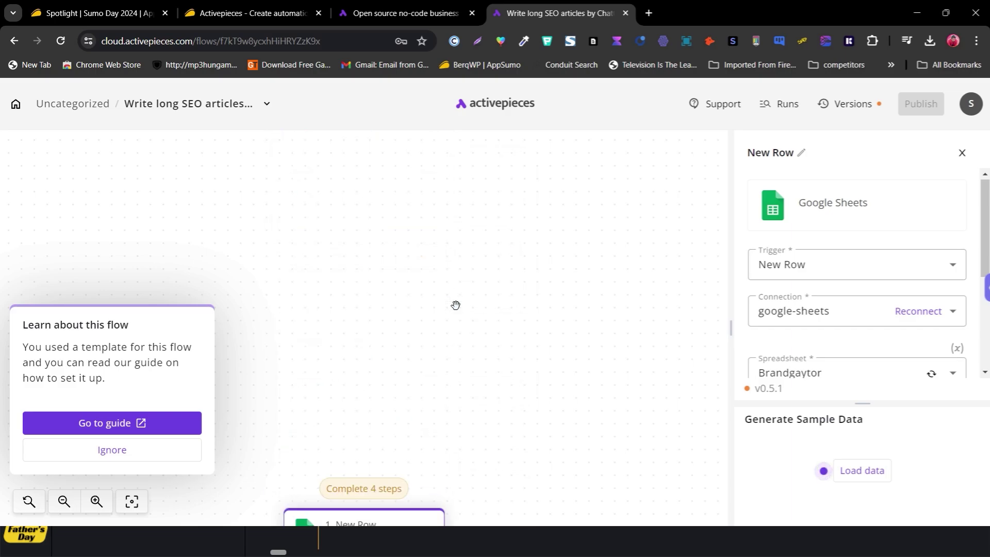
{"action": "scroll", "coordinate": [444, 278], "scroll_direction": "down", "scroll_amount": 4}
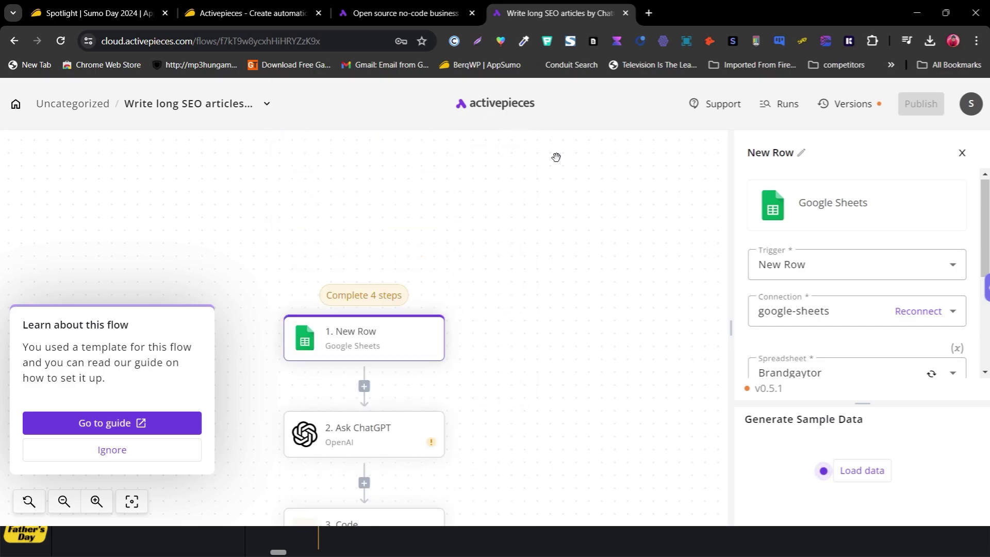
{"action": "scroll", "coordinate": [556, 156], "scroll_direction": "down", "scroll_amount": 4}
{"action": "mouse_move", "coordinate": [356, 259]}
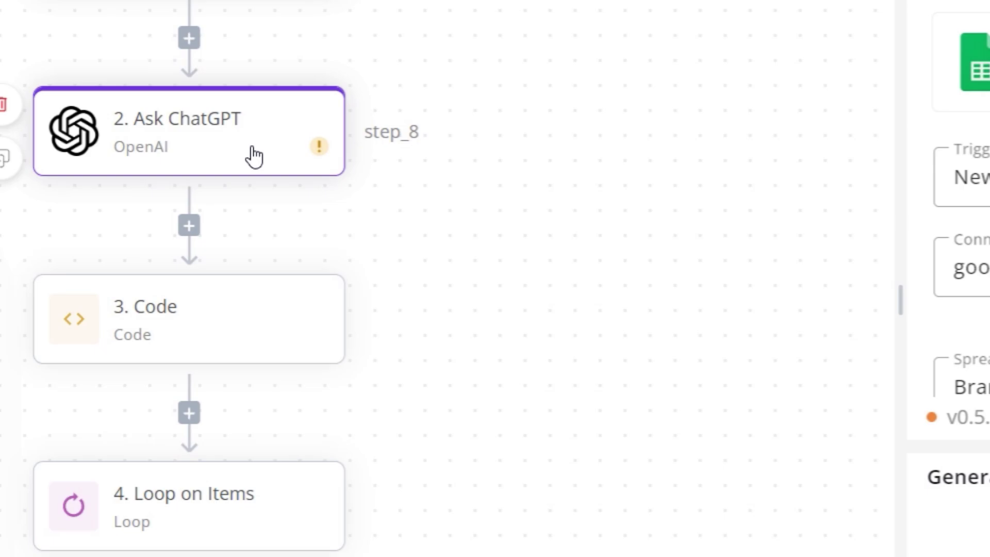
Step: Set the Ask ChatGPT step's connection to the existing openai connection
{"action": "left_click", "coordinate": [400, 253]}
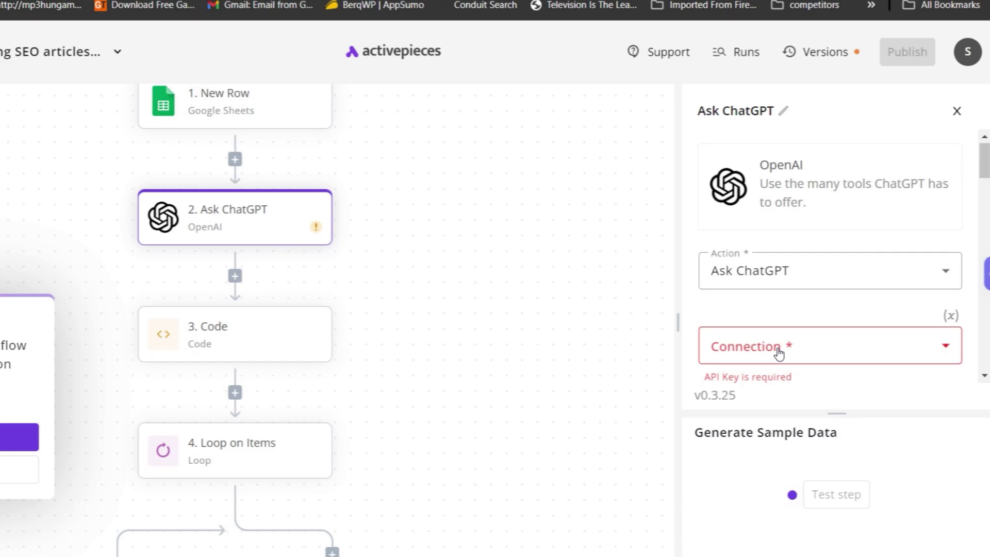
{"action": "left_click", "coordinate": [801, 361]}
{"action": "left_click", "coordinate": [609, 472]}
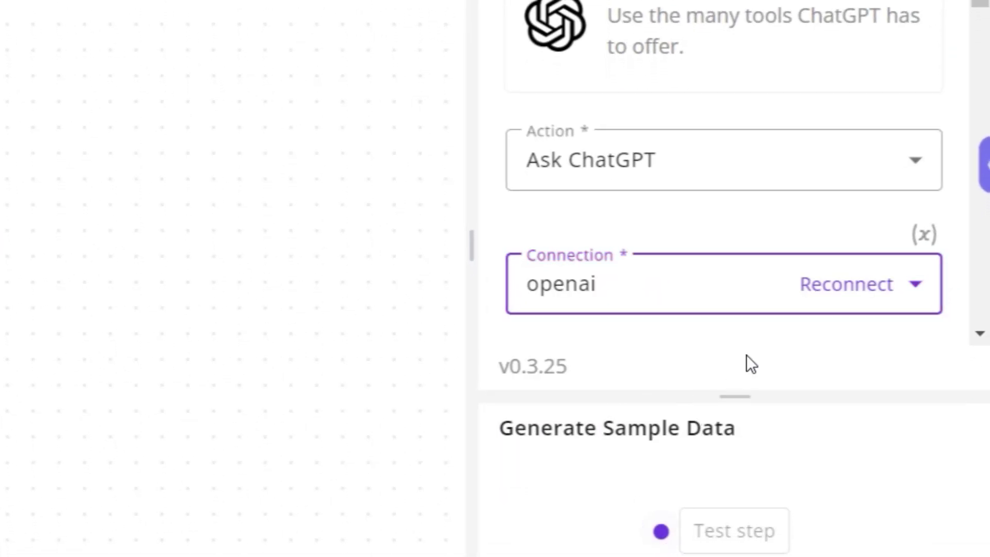
{"action": "scroll", "coordinate": [823, 340], "scroll_direction": "down", "scroll_amount": 5}
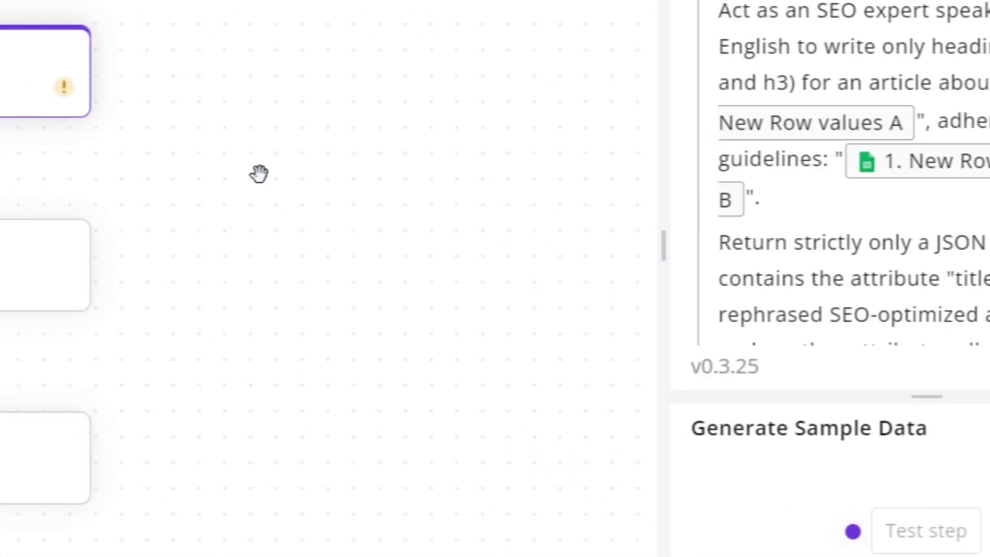
{"action": "scroll", "coordinate": [722, 170], "scroll_direction": "down", "scroll_amount": 3}
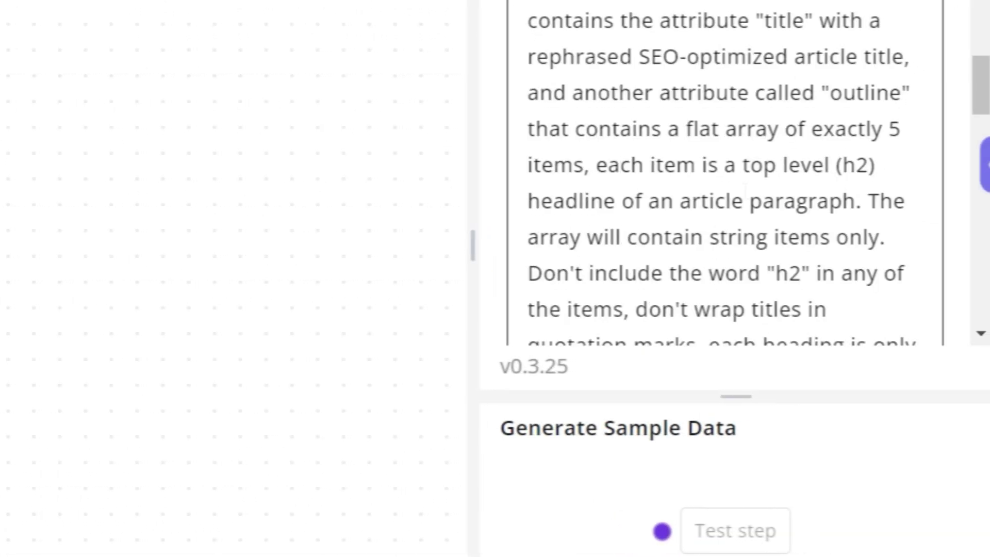
{"action": "scroll", "coordinate": [616, 169], "scroll_direction": "up", "scroll_amount": 6}
{"action": "scroll", "coordinate": [527, 44], "scroll_direction": "down", "scroll_amount": 4}
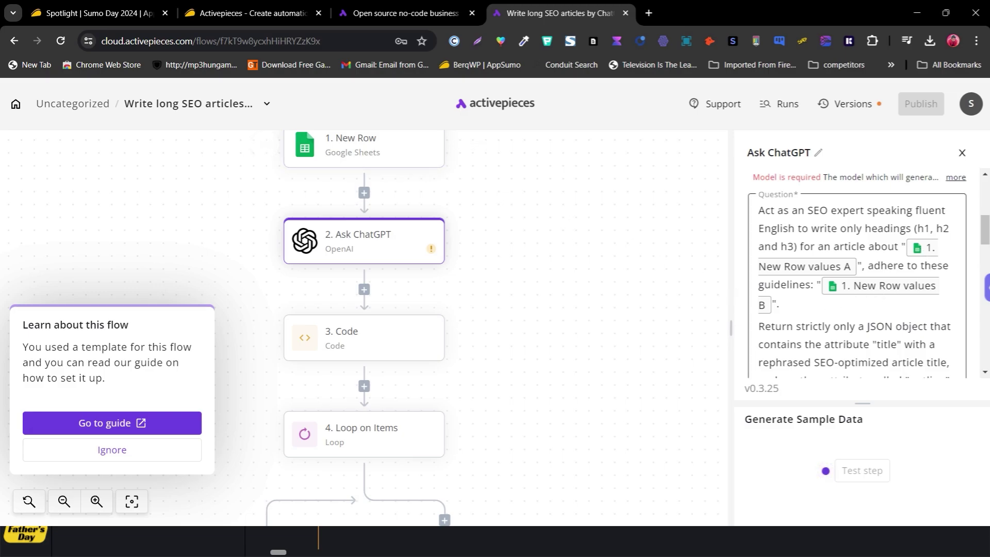
Step: Review the step's Question prompt and Temperature/Max Tokens settings
{"action": "scroll", "coordinate": [856, 278], "scroll_direction": "down", "scroll_amount": 10}
{"action": "scroll", "coordinate": [504, 293], "scroll_direction": "up", "scroll_amount": 5}
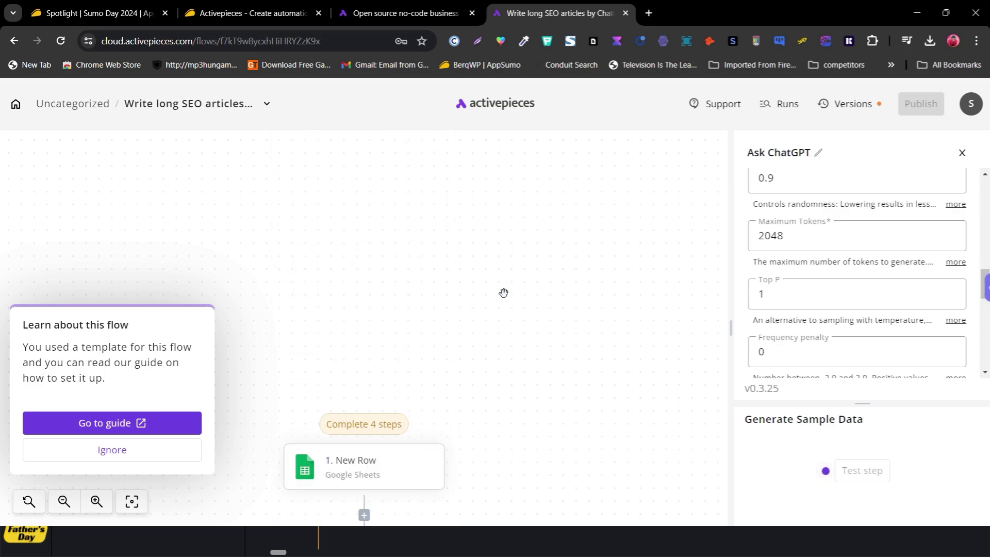
{"action": "scroll", "coordinate": [504, 292], "scroll_direction": "up", "scroll_amount": 3}
{"action": "scroll", "coordinate": [504, 293], "scroll_direction": "down", "scroll_amount": 8}
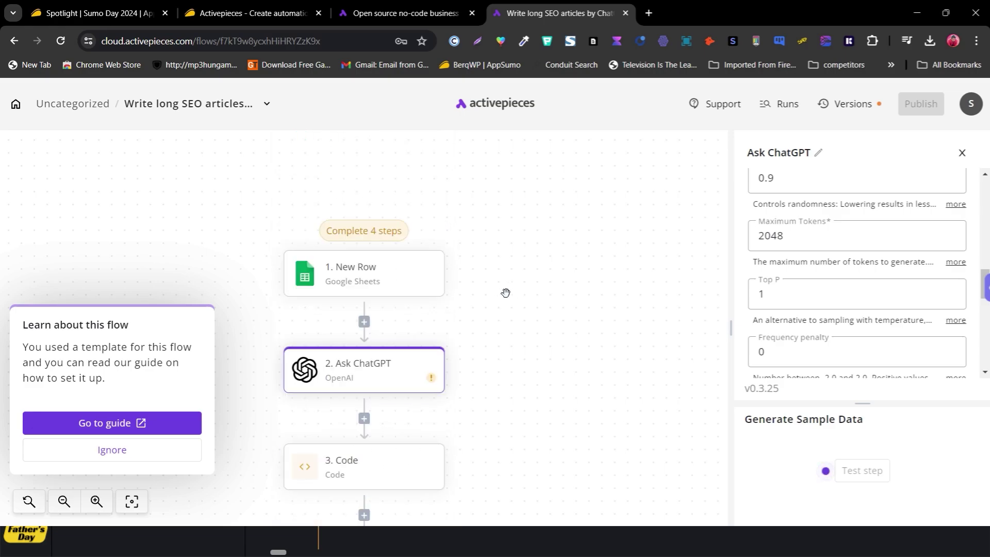
{"action": "scroll", "coordinate": [505, 293], "scroll_direction": "down", "scroll_amount": 5}
{"action": "scroll", "coordinate": [857, 274], "scroll_direction": "up", "scroll_amount": 10}
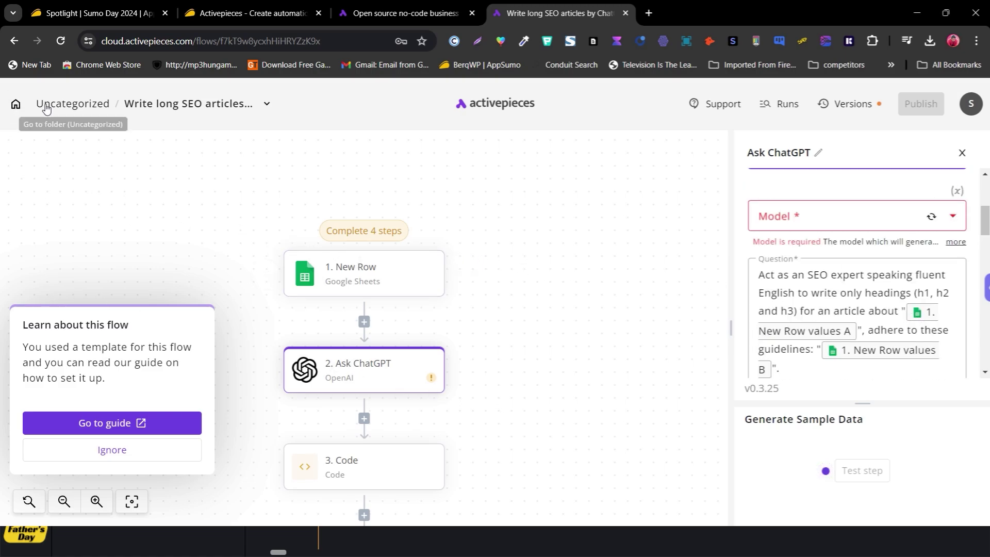
Step: From the Home flows list, start a new Untitled flow via New Flow > From Scratch
{"action": "left_click", "coordinate": [16, 105]}
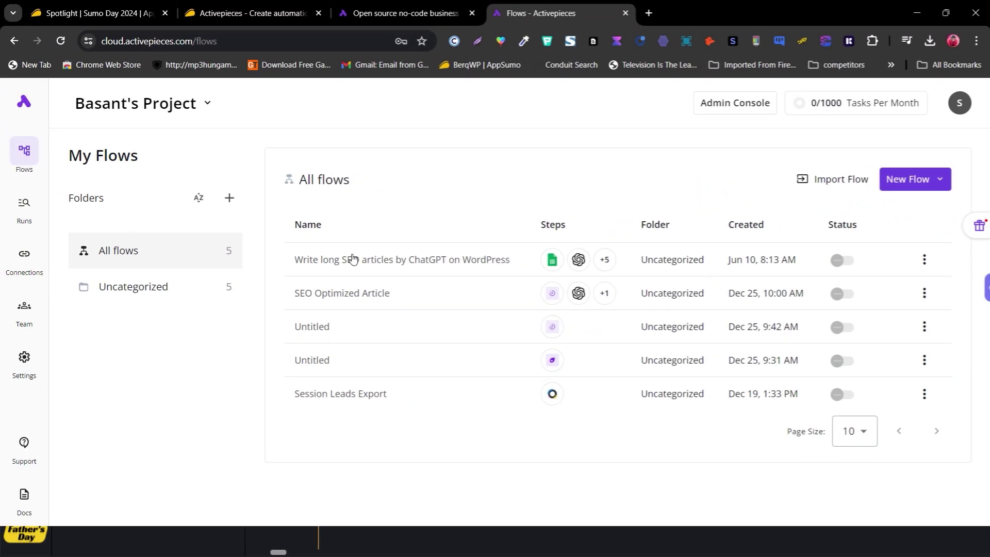
{"action": "left_click", "coordinate": [923, 179]}
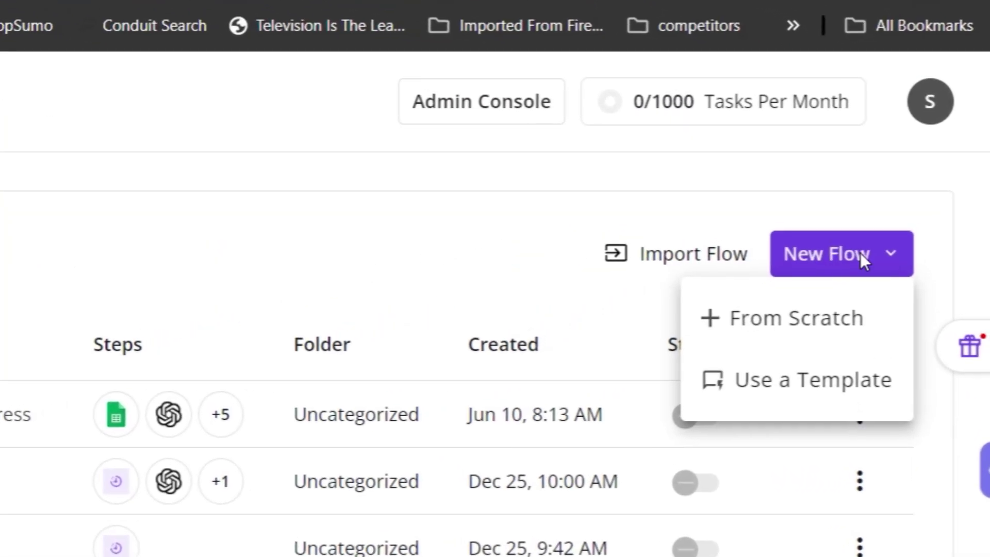
{"action": "left_click", "coordinate": [771, 320]}
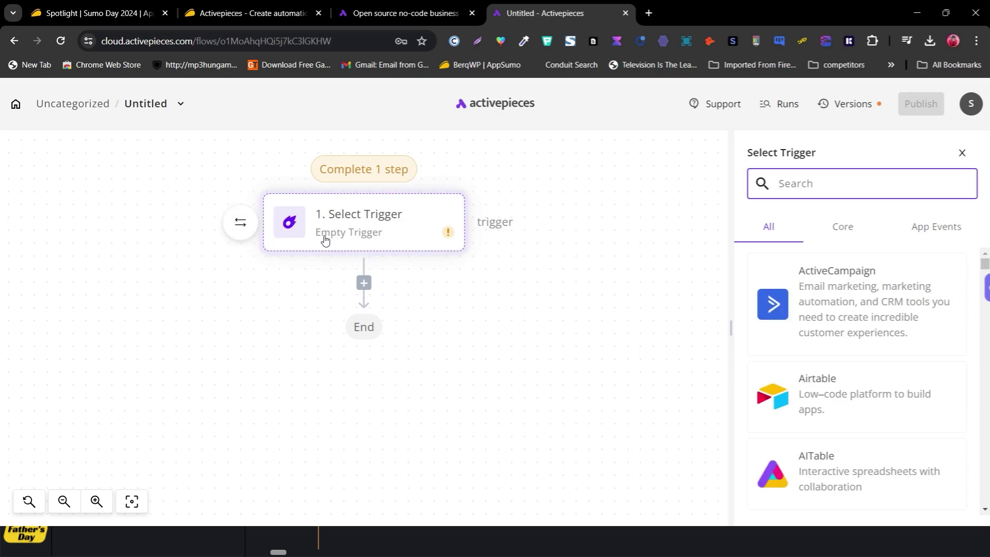
Step: Browse the trigger list, filtering to core triggers, then app events, then all triggers
{"action": "scroll", "coordinate": [866, 298], "scroll_direction": "down", "scroll_amount": 8}
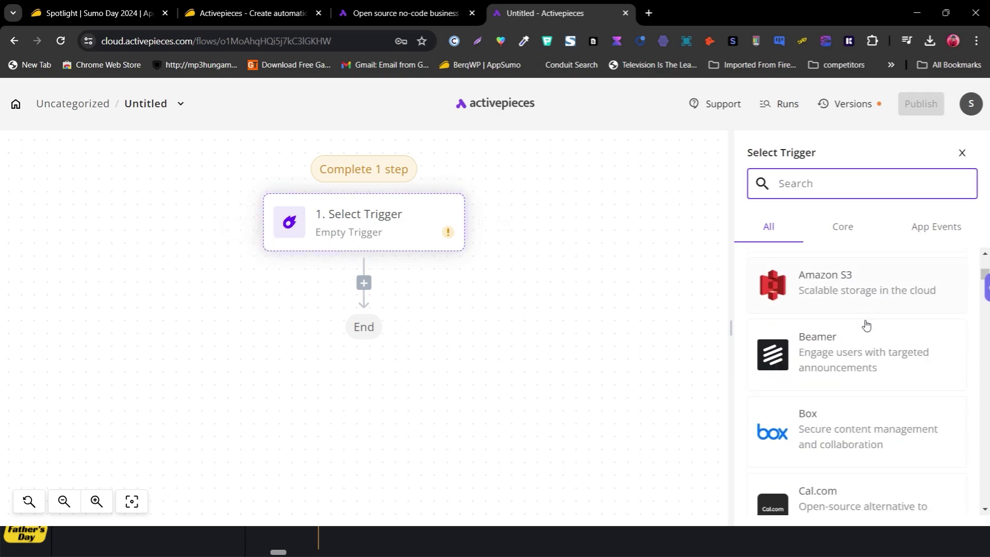
{"action": "scroll", "coordinate": [862, 364], "scroll_direction": "up", "scroll_amount": 3}
{"action": "left_click", "coordinate": [848, 236]}
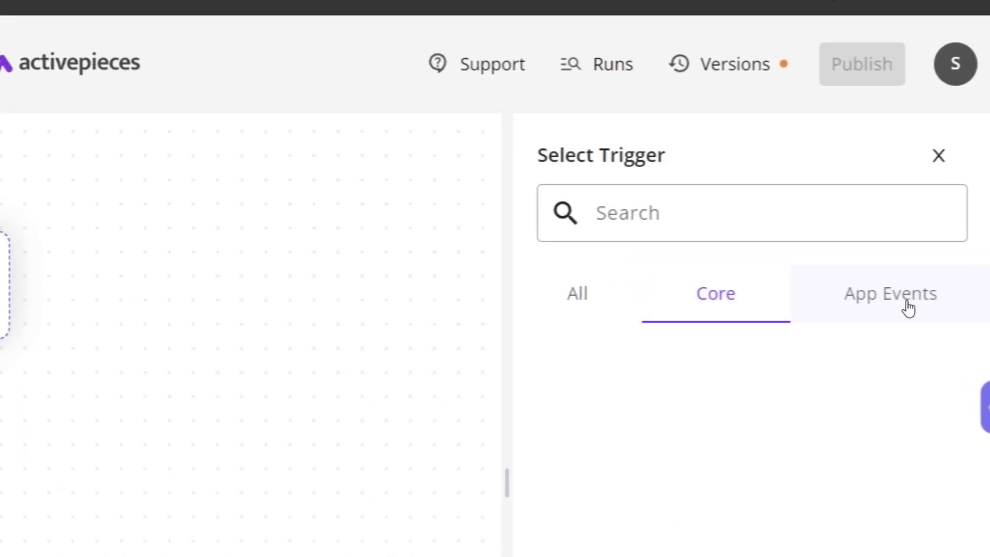
{"action": "left_click", "coordinate": [945, 234]}
{"action": "left_click", "coordinate": [776, 227]}
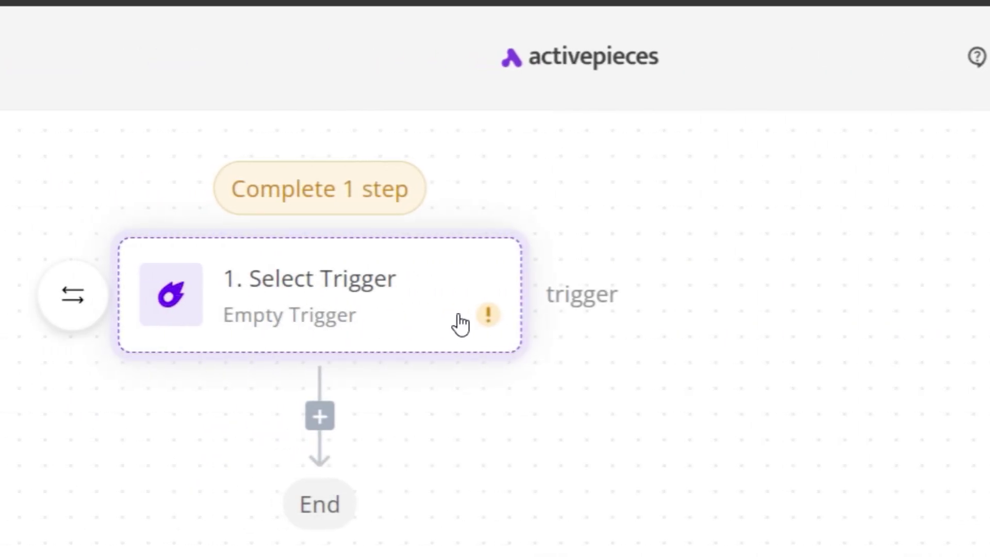
Step: Search for 'face', clear the search, and choose Calendly as the trigger app
{"action": "type", "text": "fac"}
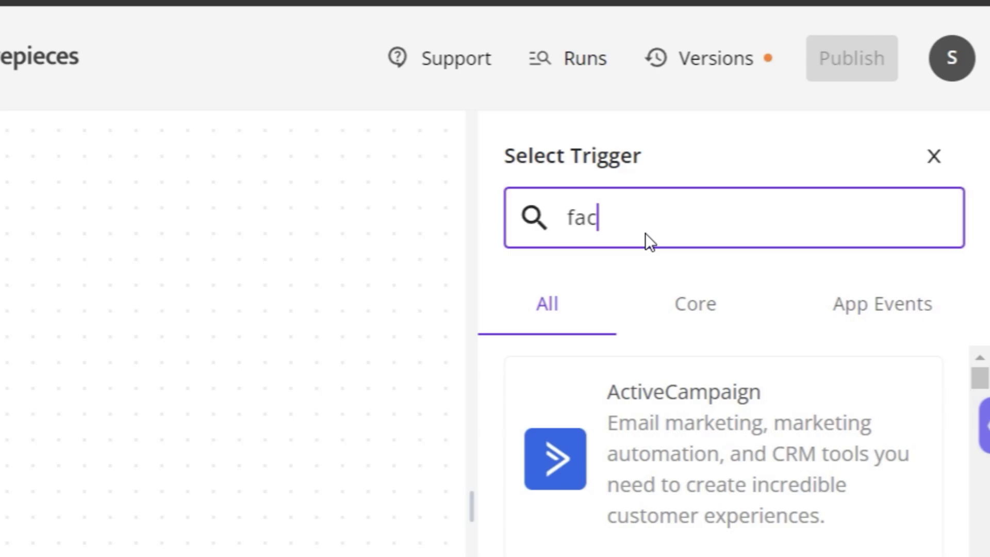
{"action": "type", "text": "e"}
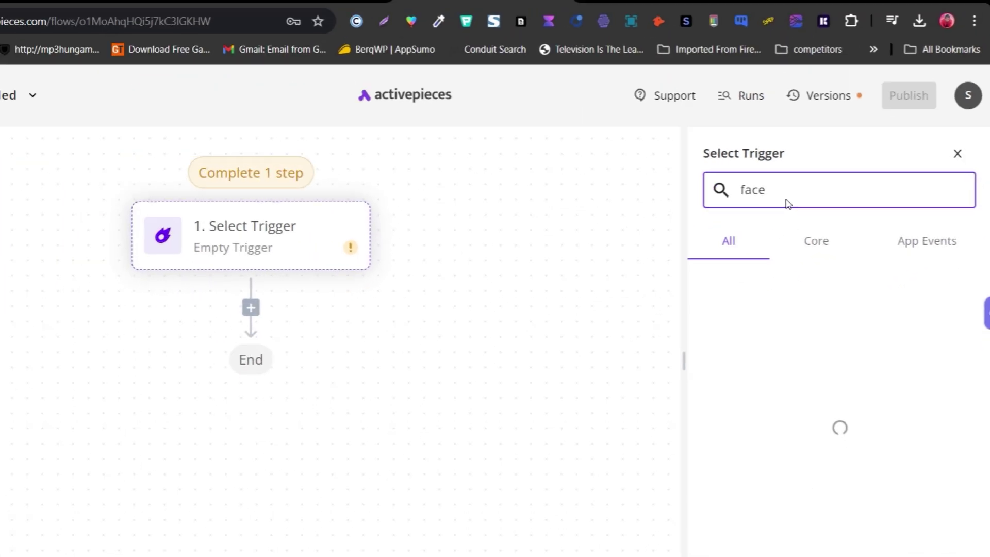
{"action": "key", "text": "BackSpace"}
{"action": "key", "text": "BackSpace"}
{"action": "key", "text": "BackSpace"}
{"action": "key", "text": "BackSpace"}
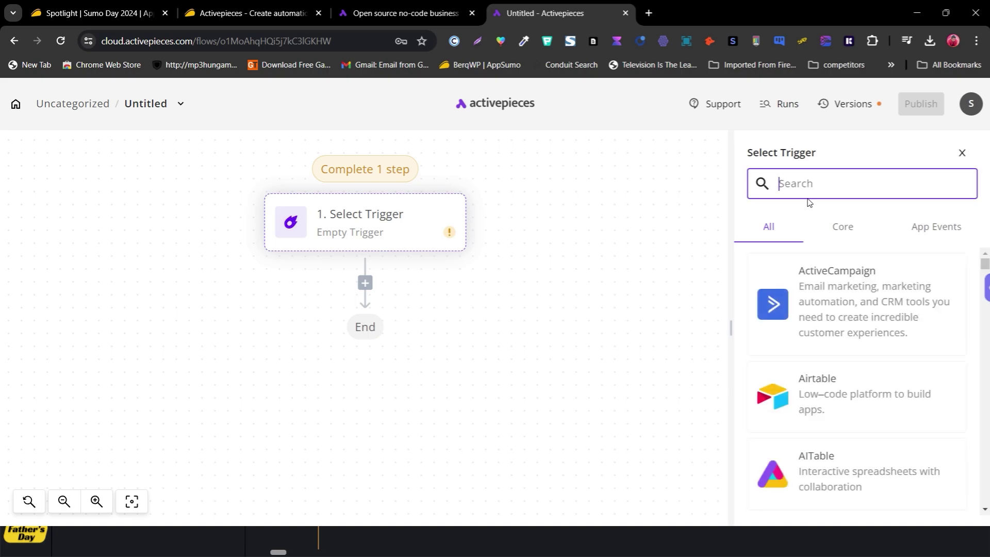
{"action": "scroll", "coordinate": [869, 315], "scroll_direction": "down", "scroll_amount": 7}
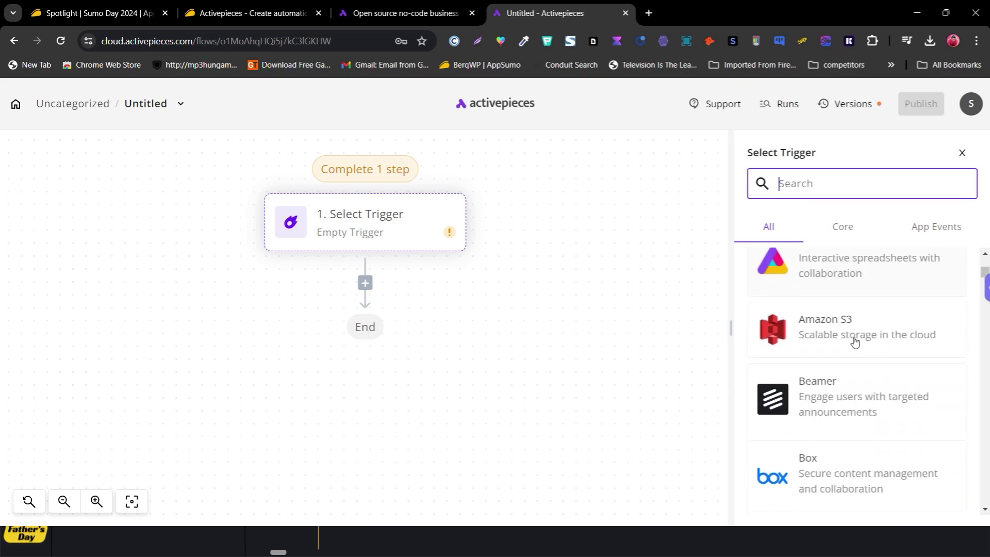
{"action": "scroll", "coordinate": [846, 331], "scroll_direction": "down", "scroll_amount": 4}
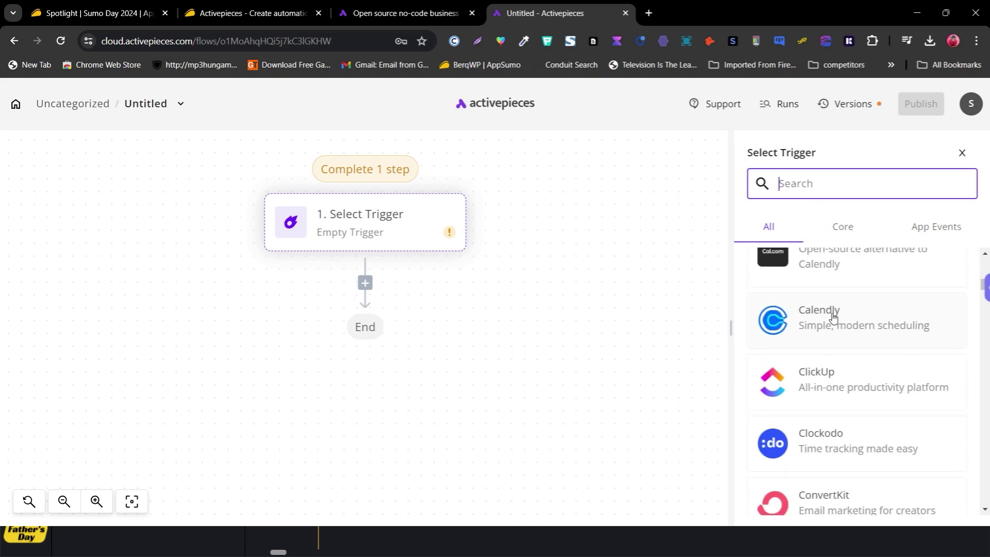
{"action": "left_click", "coordinate": [800, 321]}
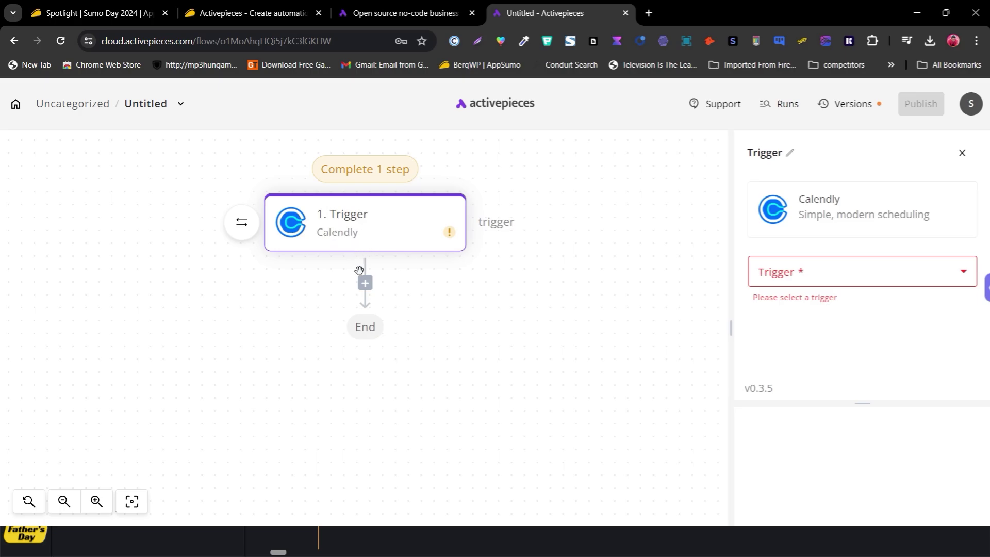
Step: Add Google Sheets as step 2 after the Calendly trigger, found by searching 'goo'
{"action": "left_click", "coordinate": [368, 285]}
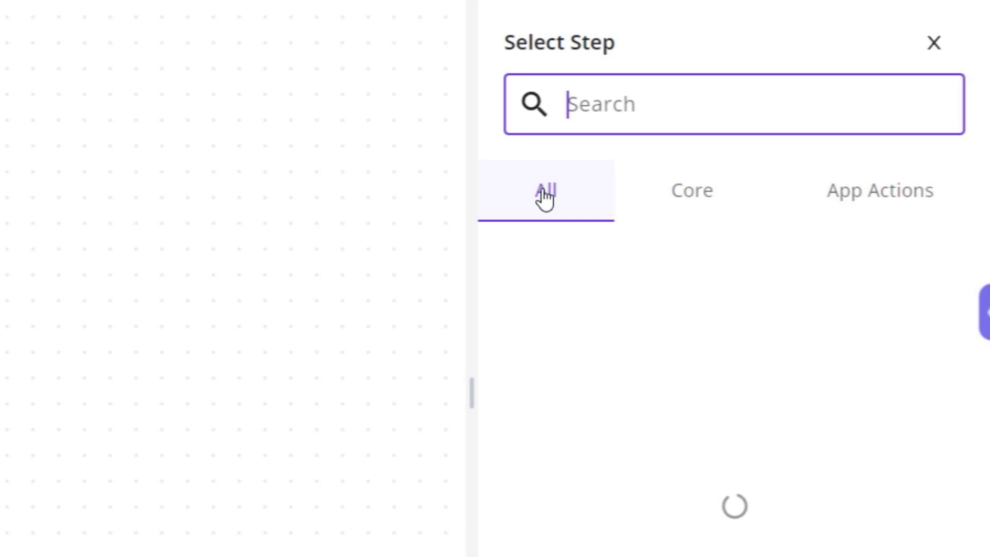
{"action": "type", "text": "google s"}
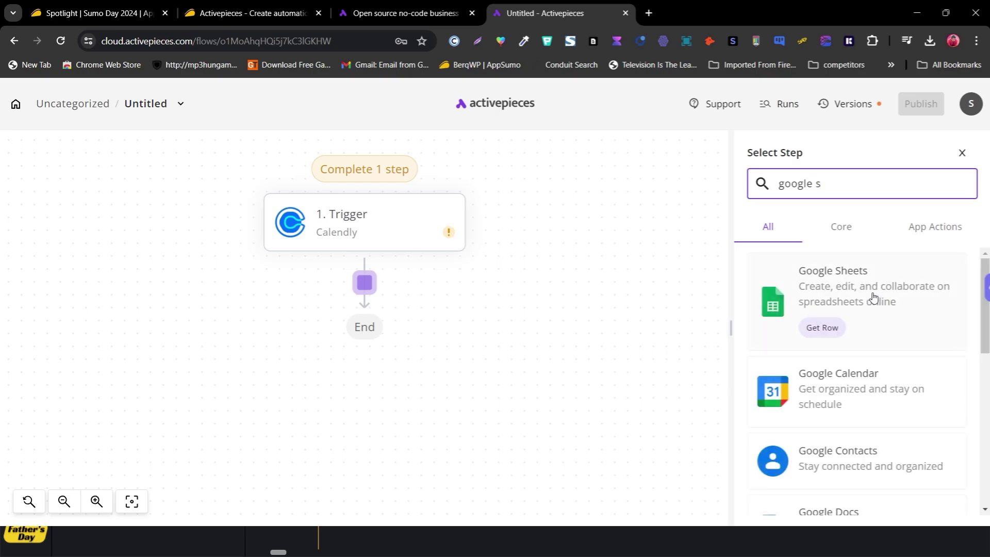
{"action": "left_click", "coordinate": [872, 297]}
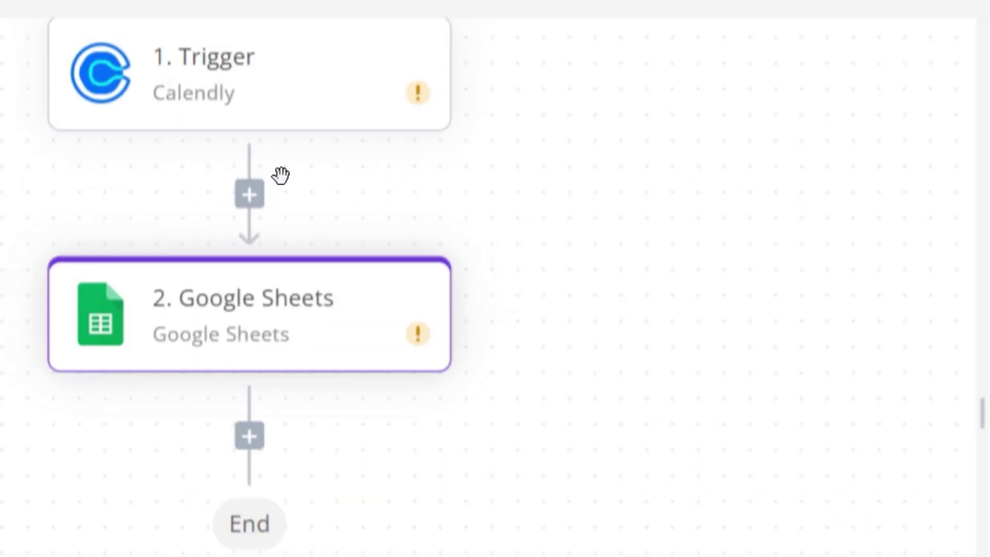
Step: Add SendFox as step 3 after Google Sheets
{"action": "mouse_move", "coordinate": [212, 351]}
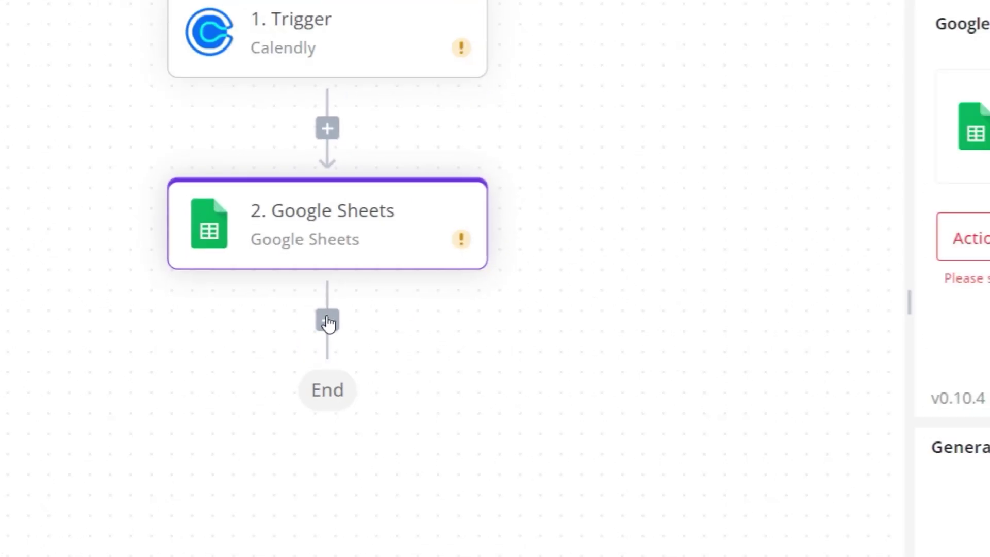
{"action": "left_click", "coordinate": [301, 307]}
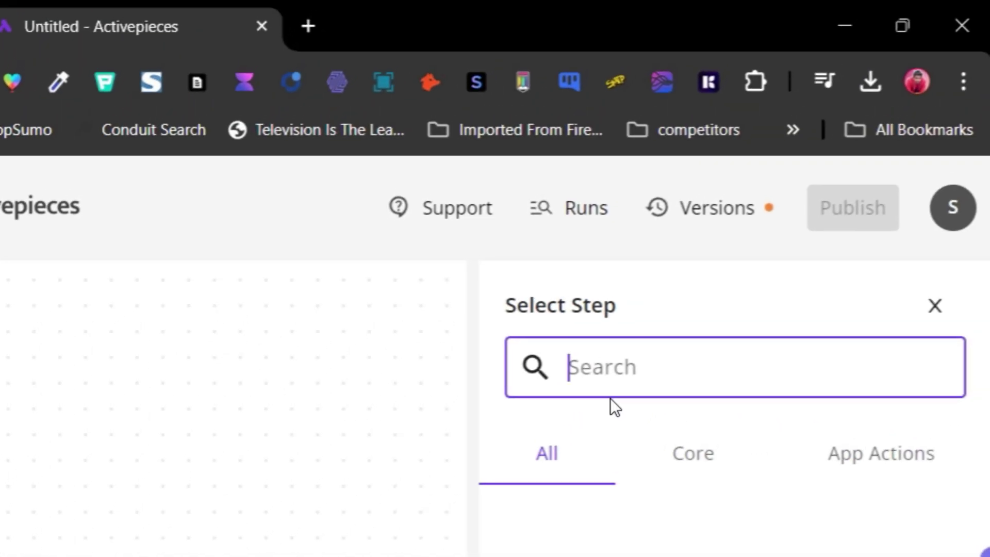
{"action": "type", "text": "sendfox"}
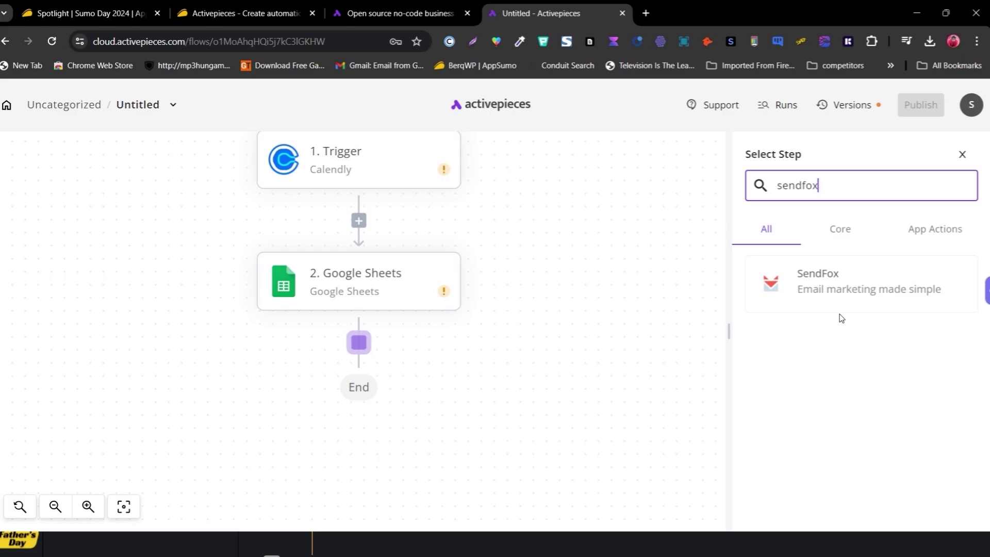
{"action": "left_click", "coordinate": [802, 289]}
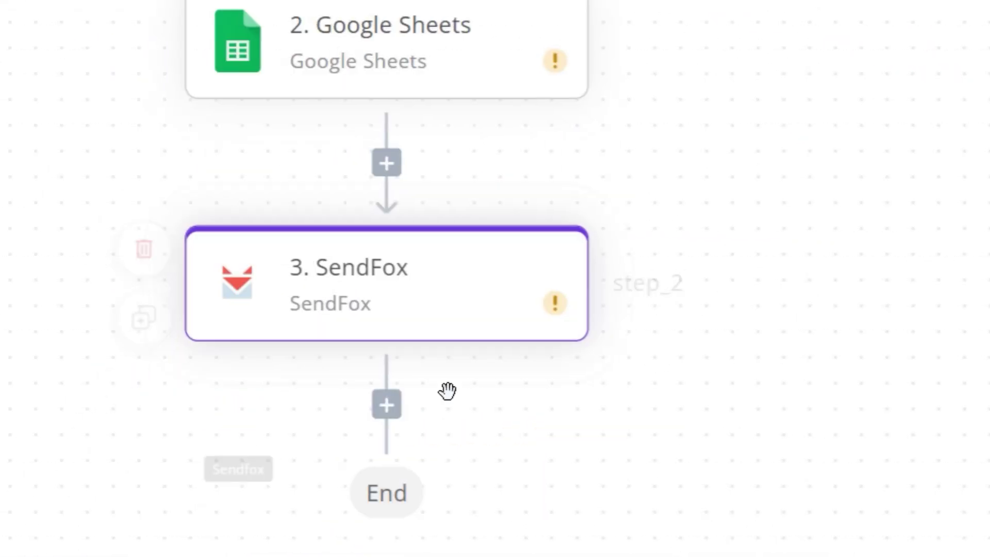
Step: Select the Calendly trigger step and scroll through its settings panel
{"action": "scroll", "coordinate": [447, 391], "scroll_direction": "up", "scroll_amount": 5}
{"action": "left_click", "coordinate": [570, 323]}
{"action": "scroll", "coordinate": [570, 320], "scroll_direction": "down", "scroll_amount": 5}
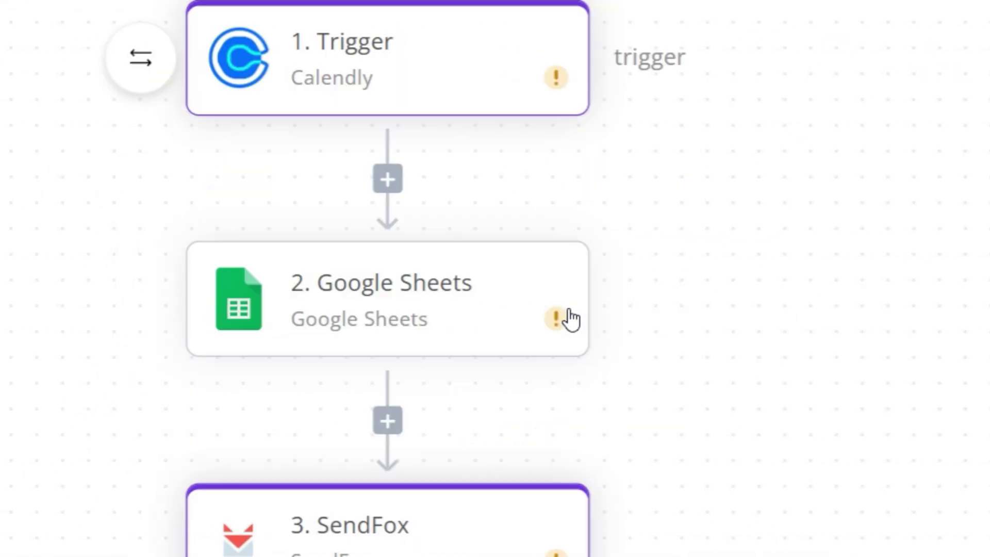
{"action": "scroll", "coordinate": [547, 206], "scroll_direction": "up", "scroll_amount": 2}
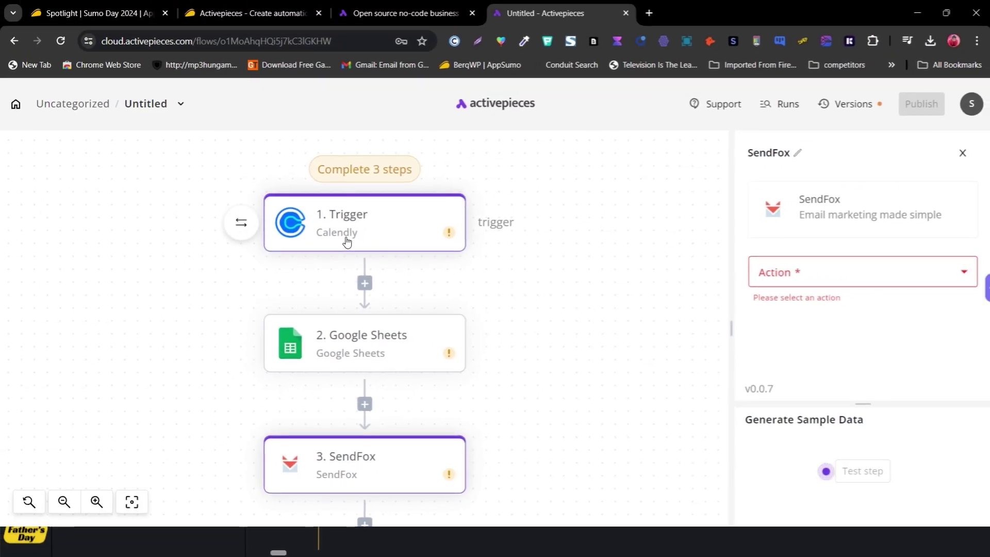
{"action": "scroll", "coordinate": [412, 278], "scroll_direction": "down", "scroll_amount": 2}
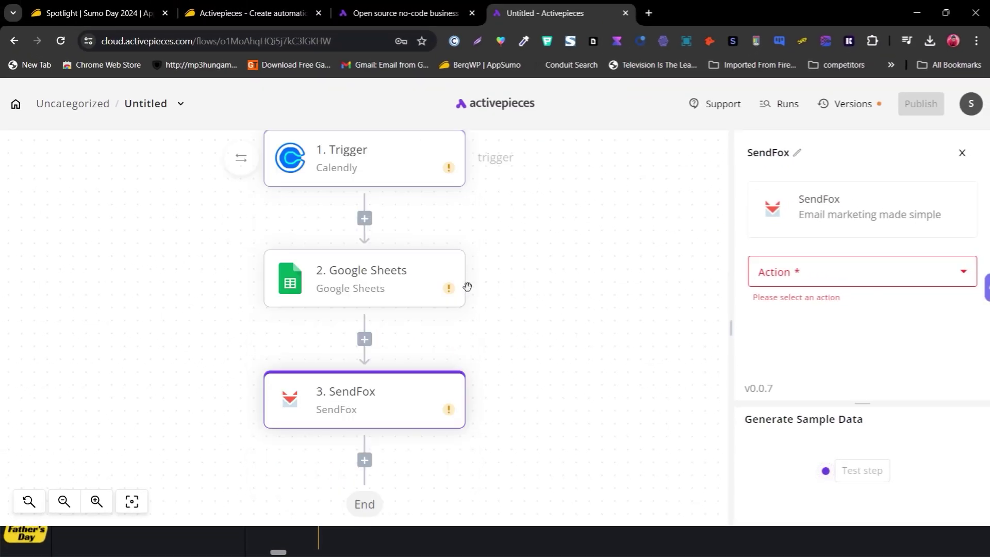
{"action": "scroll", "coordinate": [515, 348], "scroll_direction": "down", "scroll_amount": 5}
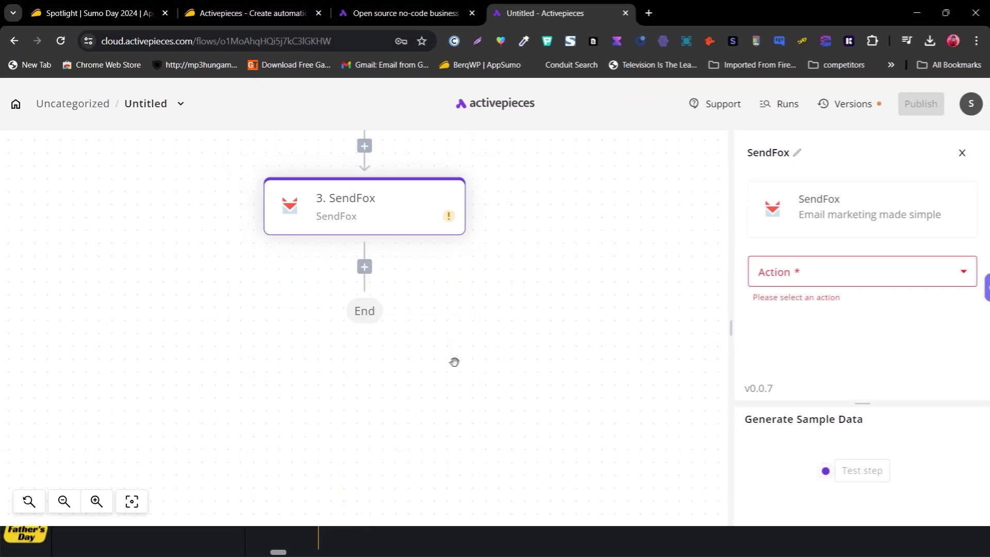
{"action": "scroll", "coordinate": [384, 360], "scroll_direction": "up", "scroll_amount": 4}
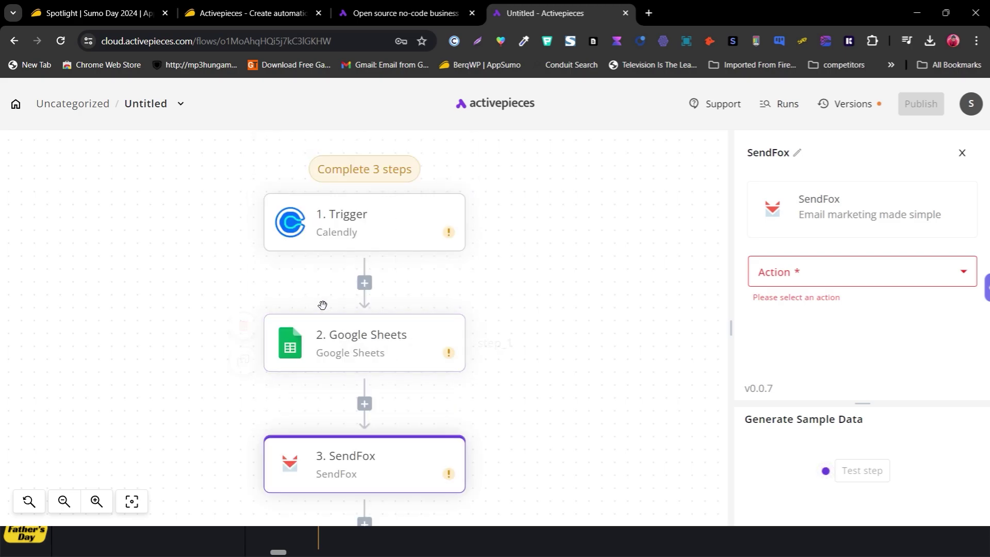
Step: Leave the Untitled flow editor via Home and return to the My Flows list
{"action": "scroll", "coordinate": [324, 309], "scroll_direction": "down", "scroll_amount": 1}
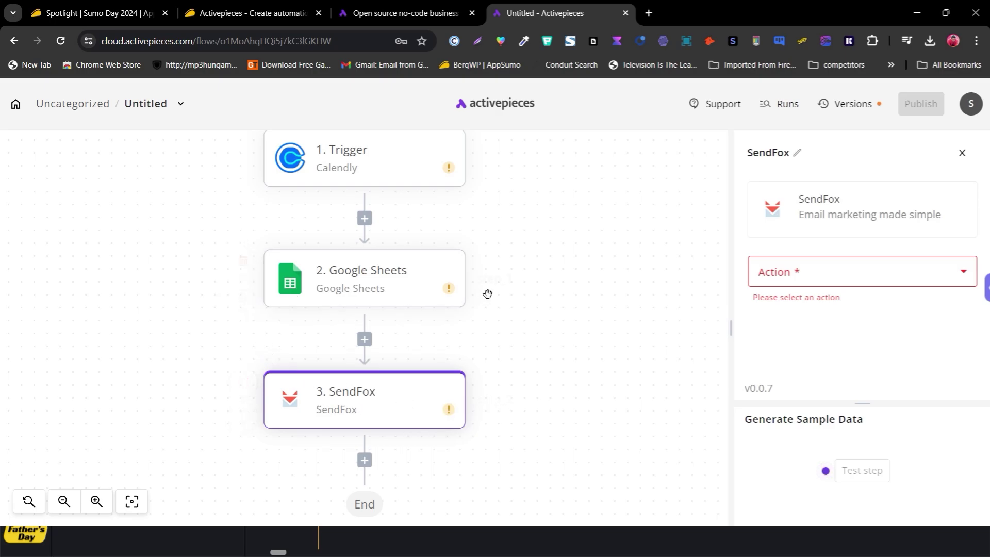
{"action": "scroll", "coordinate": [487, 290], "scroll_direction": "up", "scroll_amount": 4}
{"action": "scroll", "coordinate": [487, 292], "scroll_direction": "down", "scroll_amount": 3}
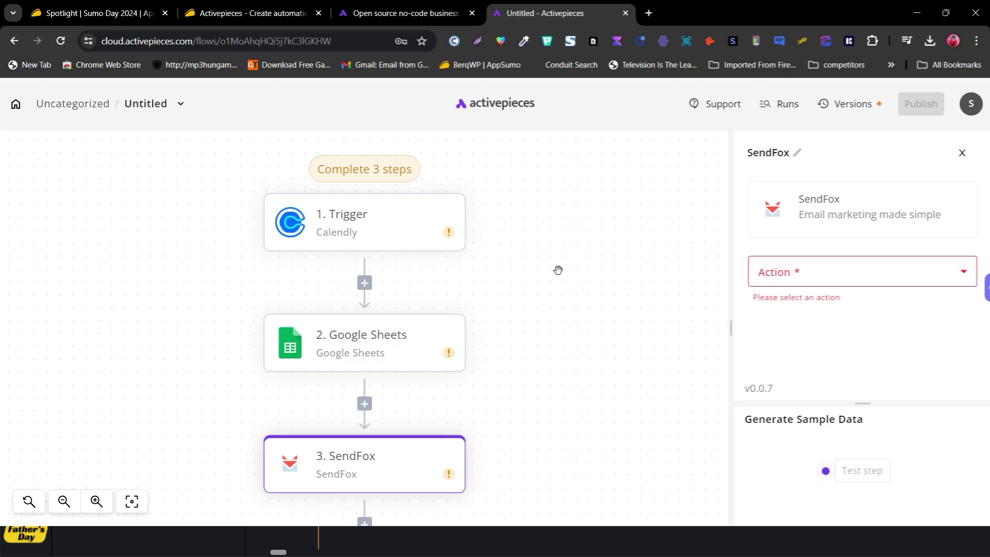
{"action": "left_click", "coordinate": [16, 104]}
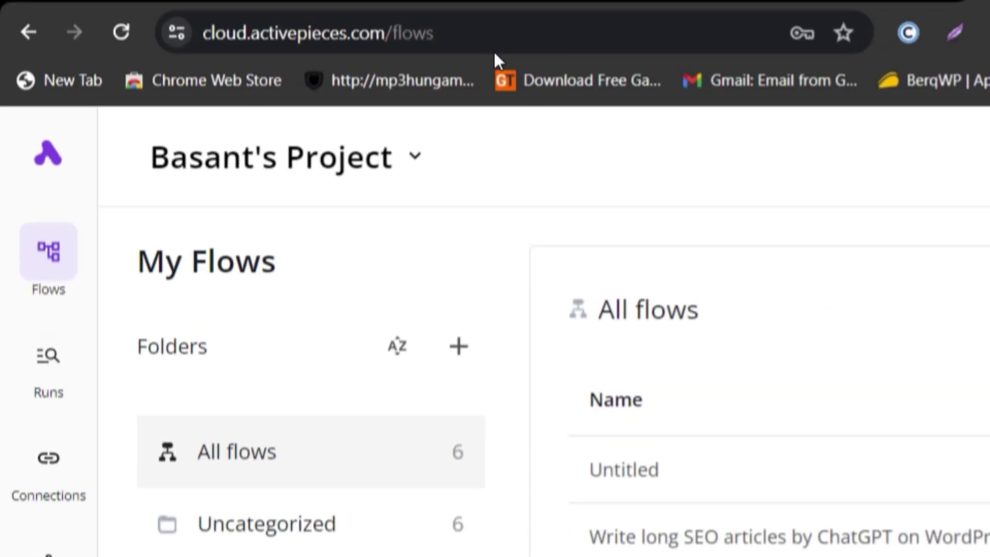
Step: Switch to the AppSumo Activepieces deal page tab and scroll it
{"action": "left_click", "coordinate": [487, 6]}
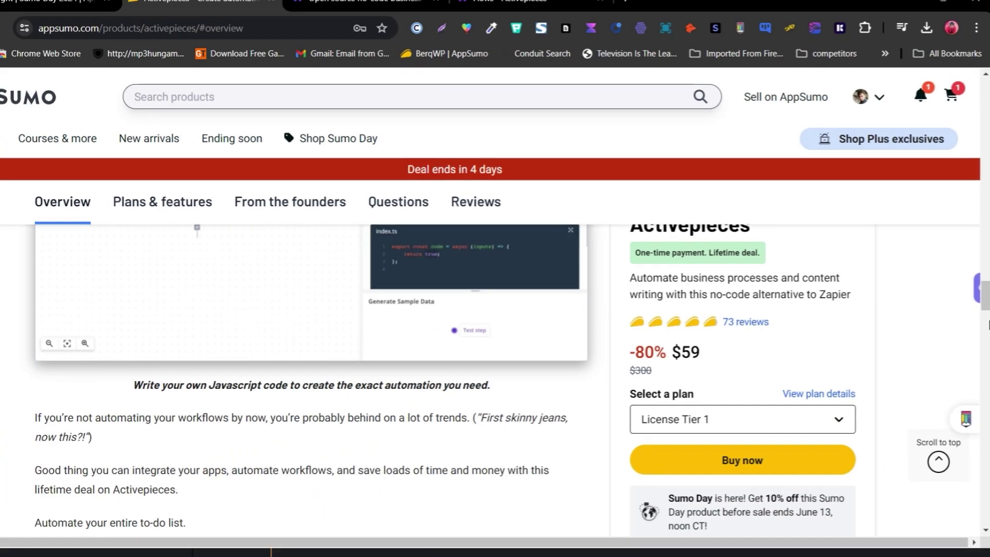
{"action": "scroll", "coordinate": [495, 310], "scroll_direction": "down", "scroll_amount": 10}
{"action": "scroll", "coordinate": [986, 327], "scroll_direction": "up", "scroll_amount": 10}
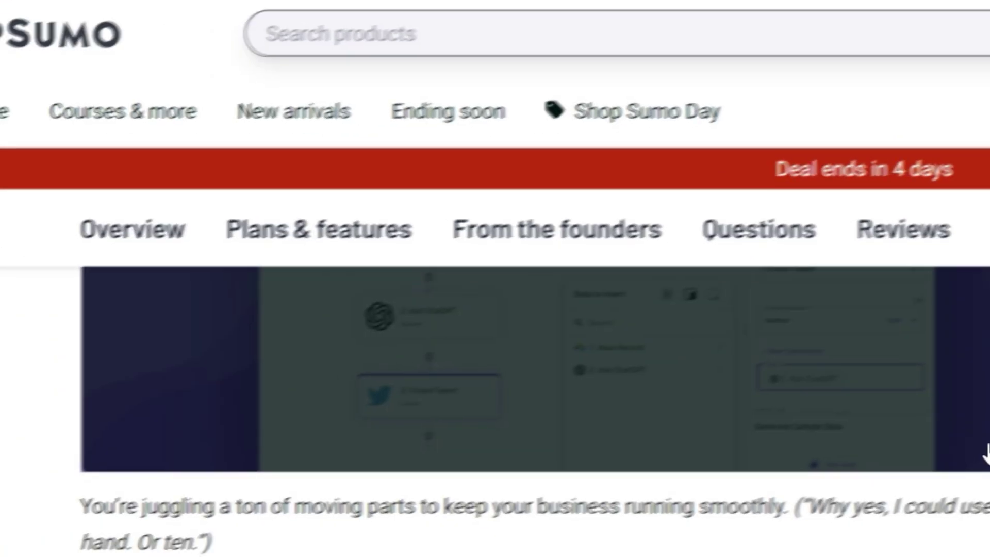
{"action": "scroll", "coordinate": [986, 454], "scroll_direction": "up", "scroll_amount": 10}
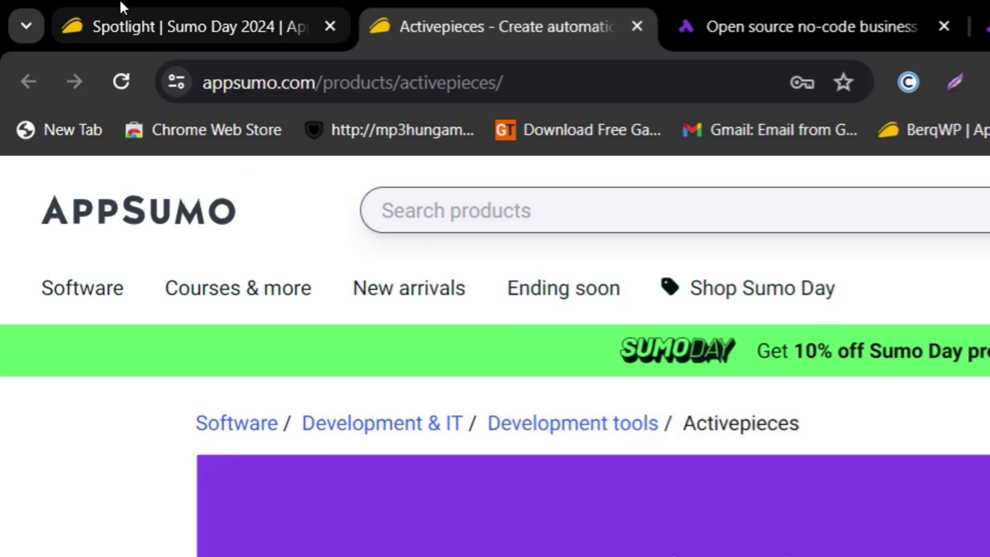
Step: Show the Spotlight | Sumo Day 2024 collection and scroll through its 30 product cards
{"action": "left_click", "coordinate": [121, 22]}
{"action": "scroll", "coordinate": [465, 330], "scroll_direction": "down", "scroll_amount": 5}
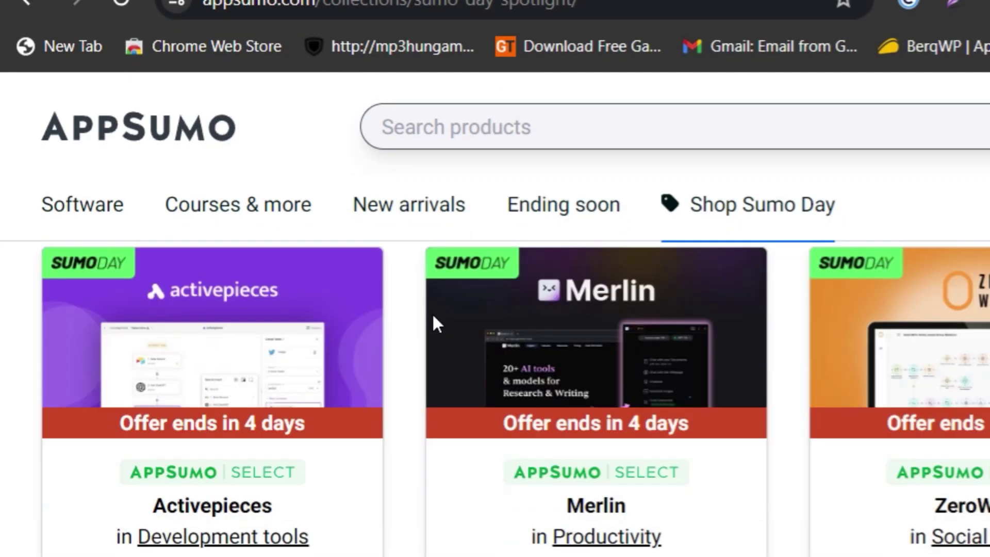
{"action": "scroll", "coordinate": [395, 405], "scroll_direction": "down", "scroll_amount": 2}
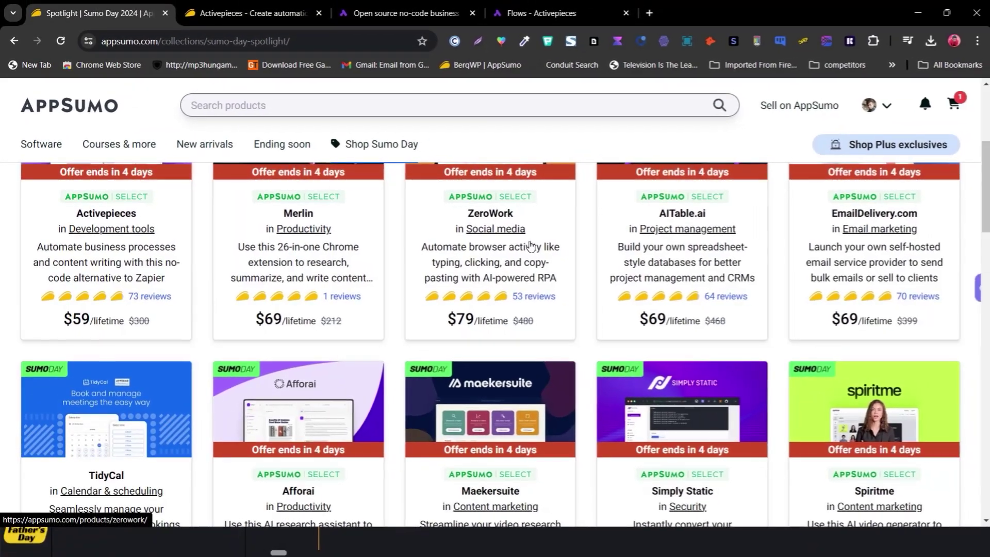
{"action": "scroll", "coordinate": [740, 250], "scroll_direction": "down", "scroll_amount": 5}
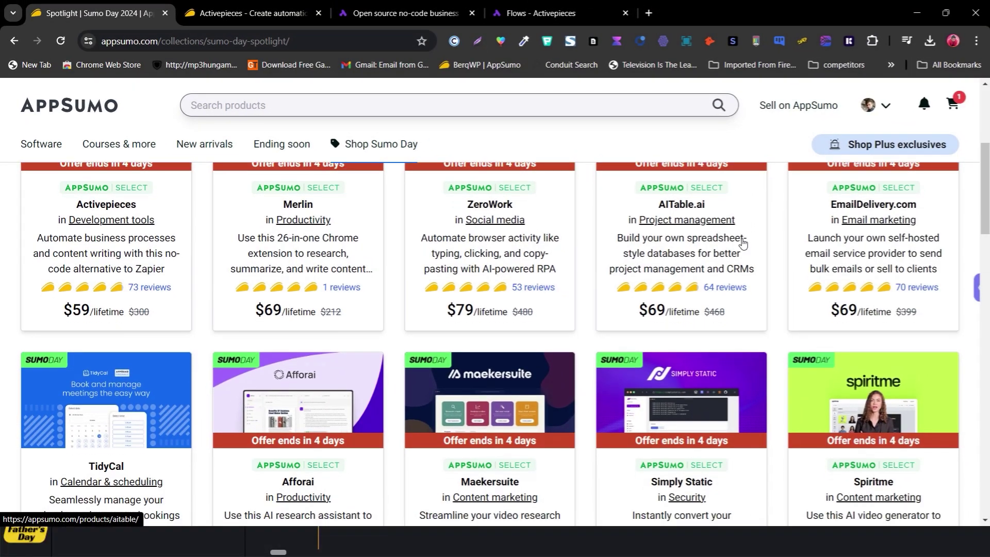
{"action": "scroll", "coordinate": [147, 295], "scroll_direction": "down", "scroll_amount": 1}
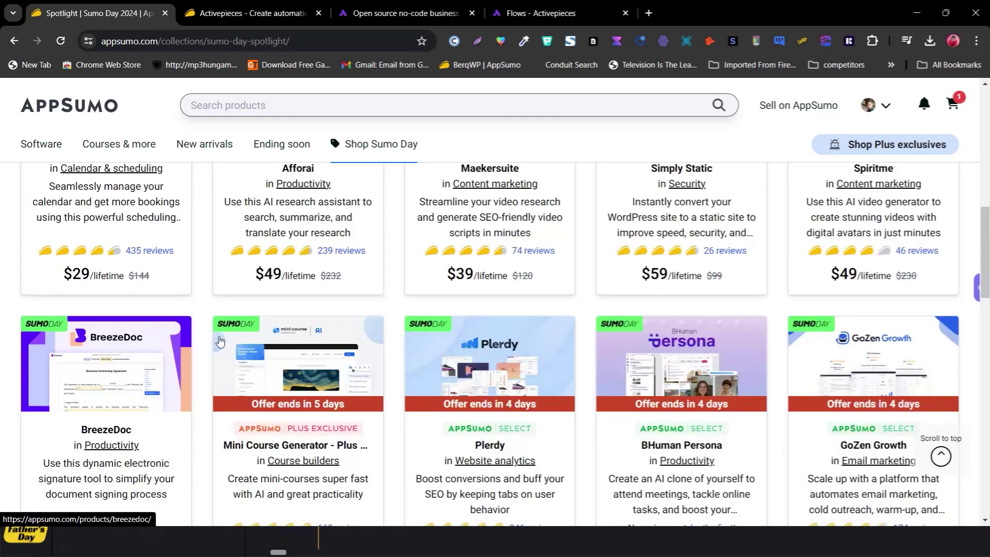
{"action": "scroll", "coordinate": [511, 310], "scroll_direction": "up", "scroll_amount": 5}
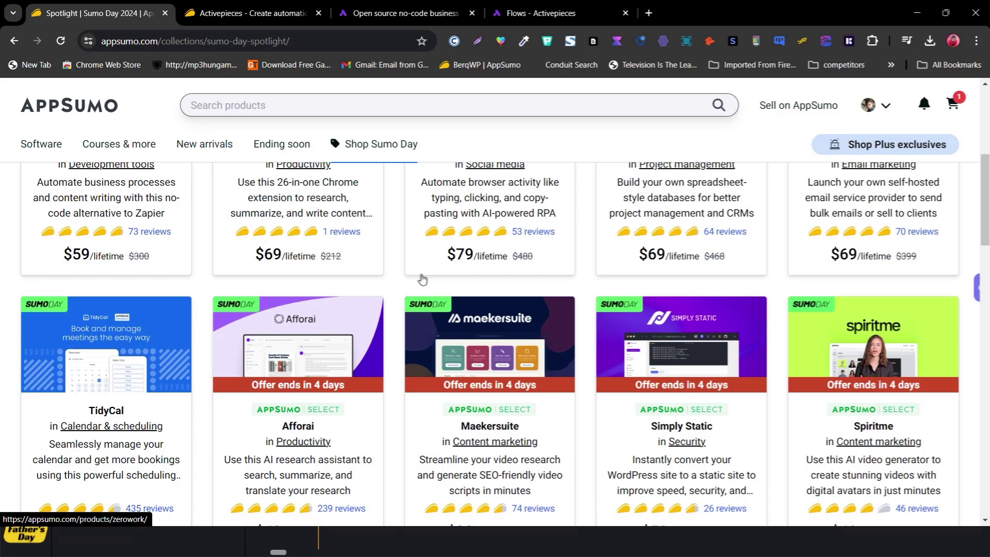
{"action": "scroll", "coordinate": [468, 280], "scroll_direction": "up", "scroll_amount": 5}
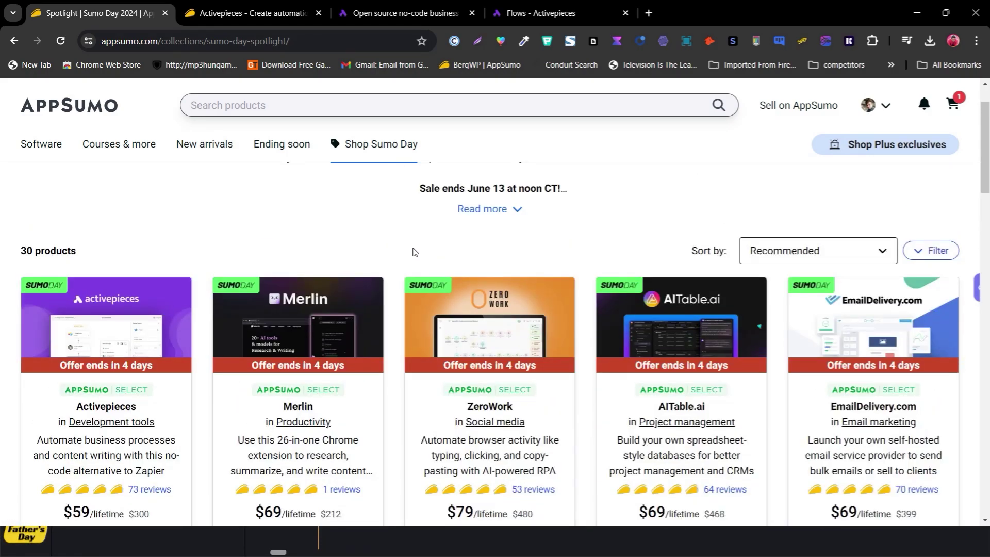